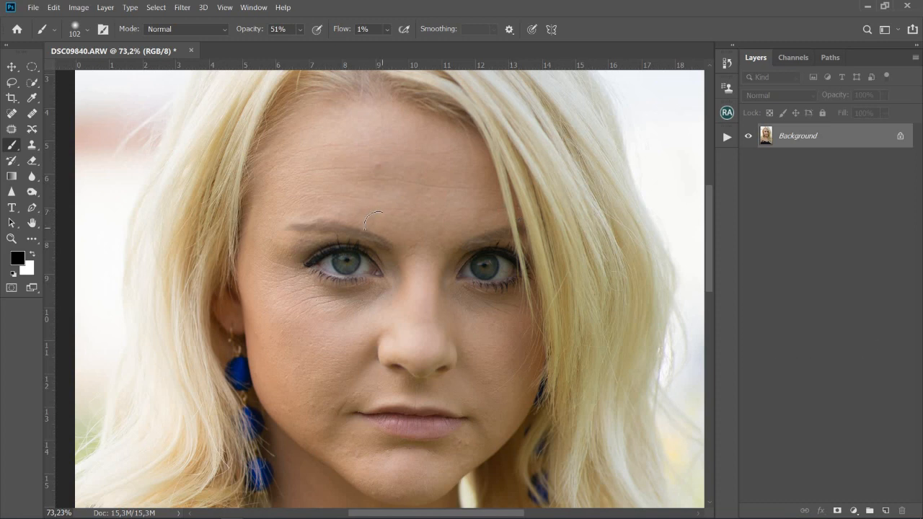
Duplicate the Background layer and convert the copy to a smart object.
key("ctrl+j")
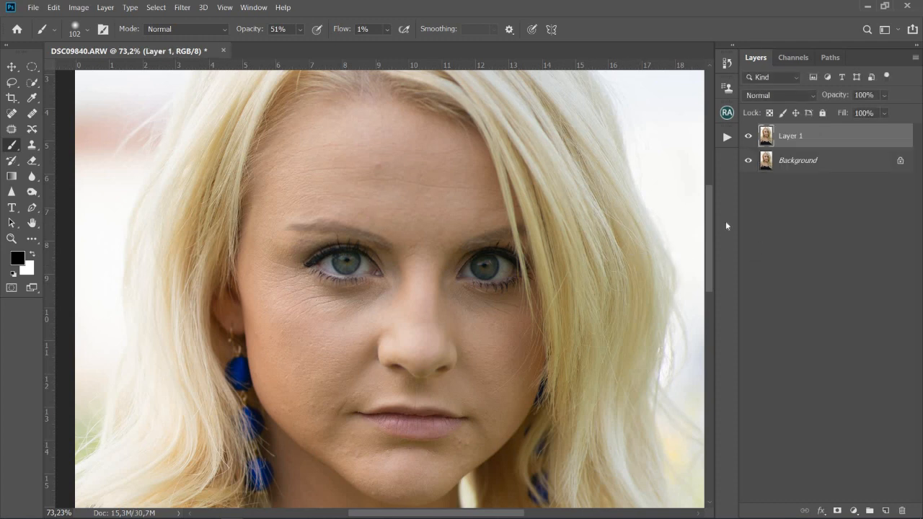
right_click(827, 136)
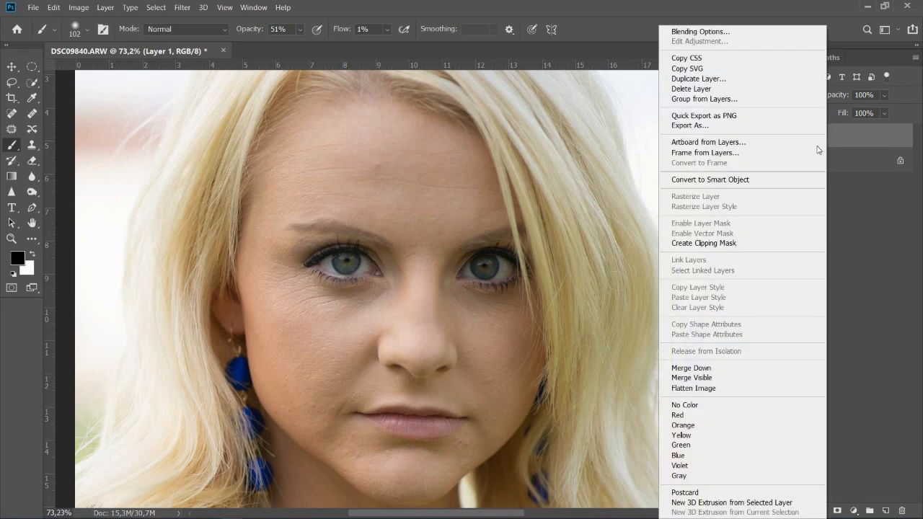
left_click(784, 180)
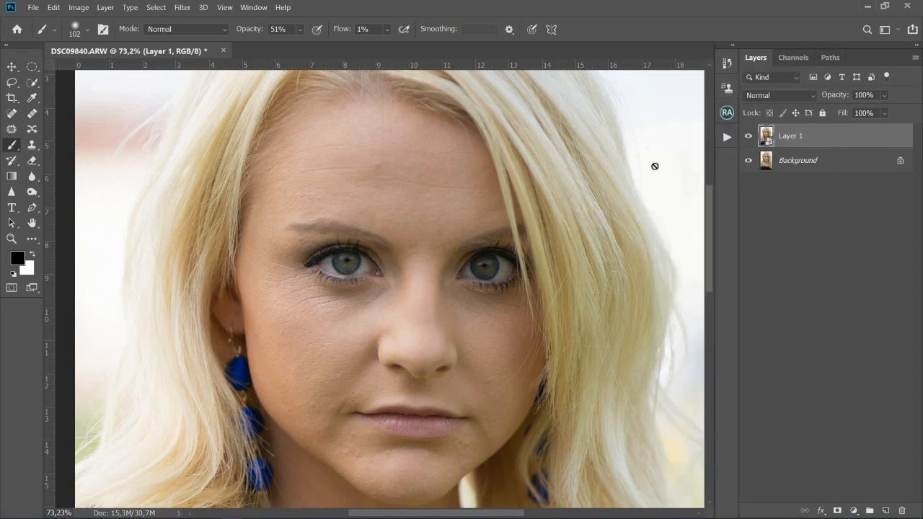
Apply a High Pass filter with a radius of 2,6 pixels to the duplicated layer.
left_click(157, 8)
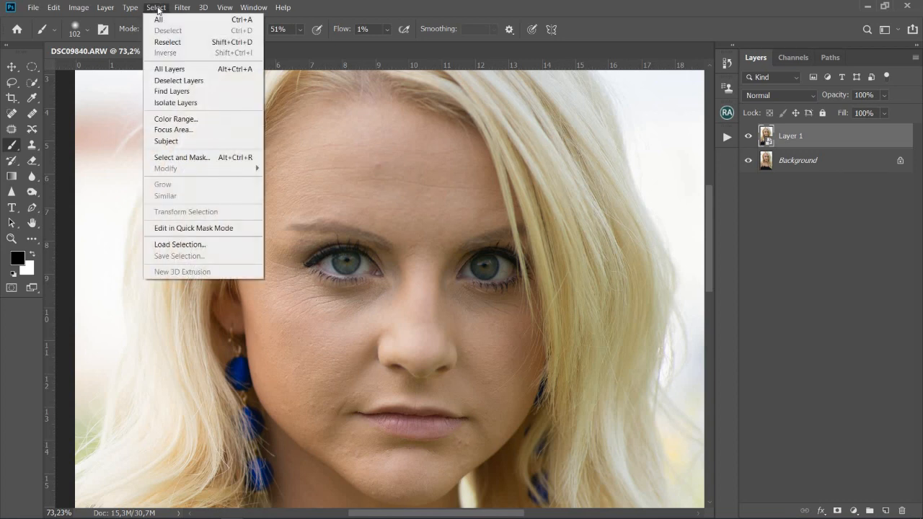
mouse_move(181, 7)
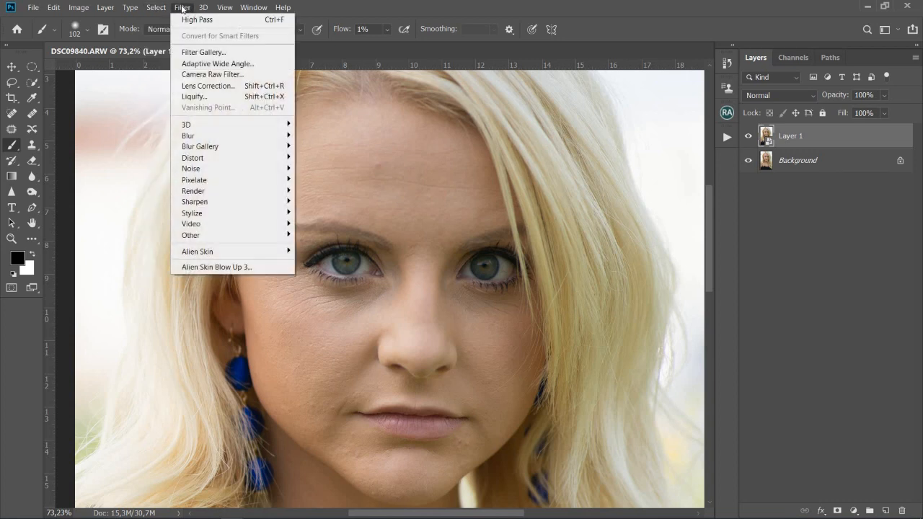
mouse_move(259, 238)
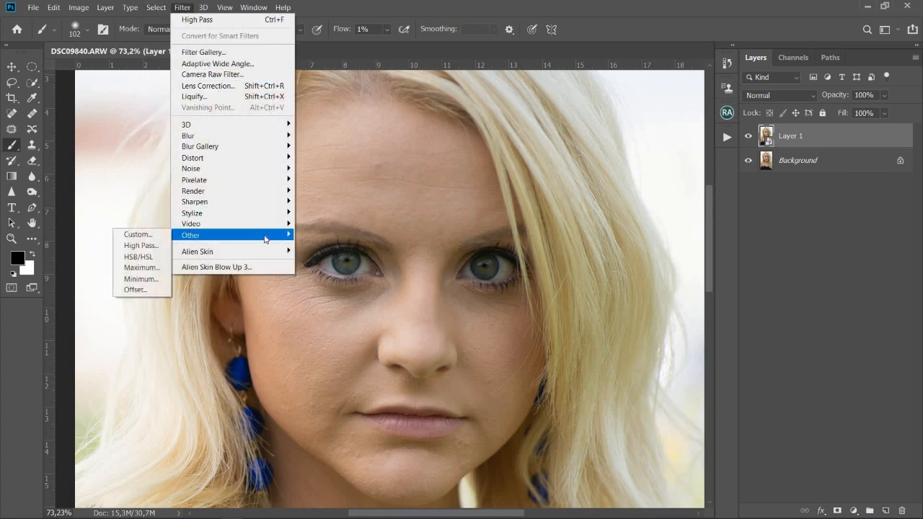
left_click(141, 246)
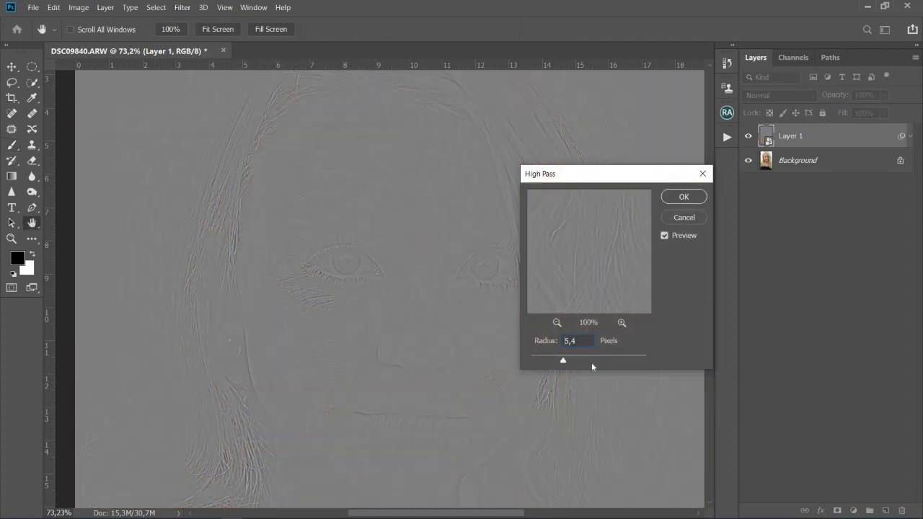
left_click_drag(591, 363, 618, 363)
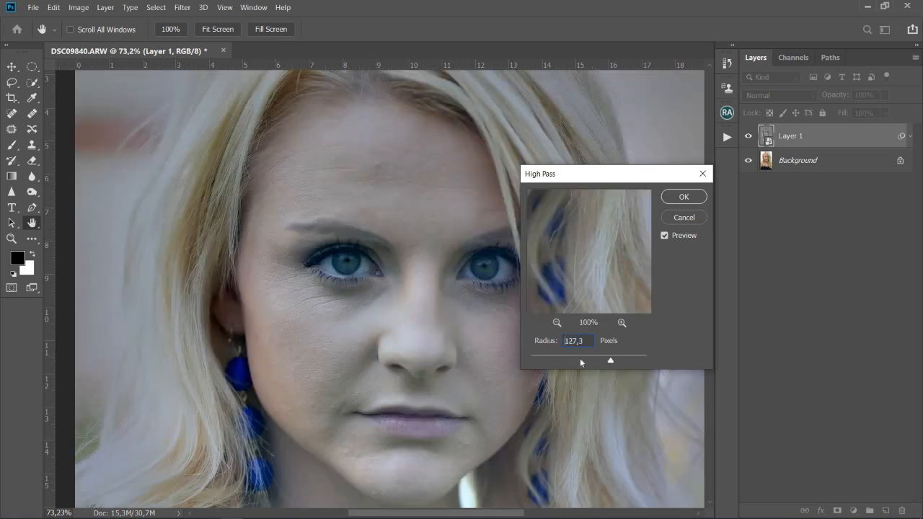
left_click_drag(580, 359, 547, 361)
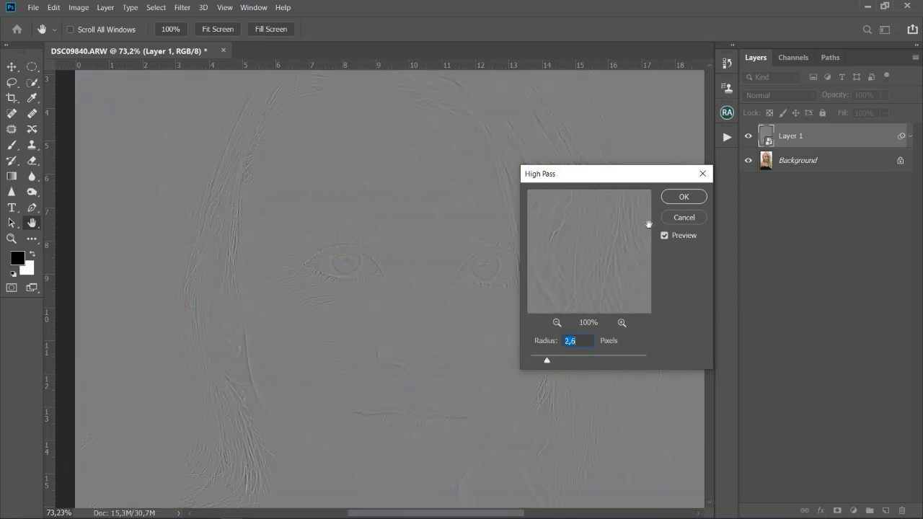
left_click(684, 197)
key("b")
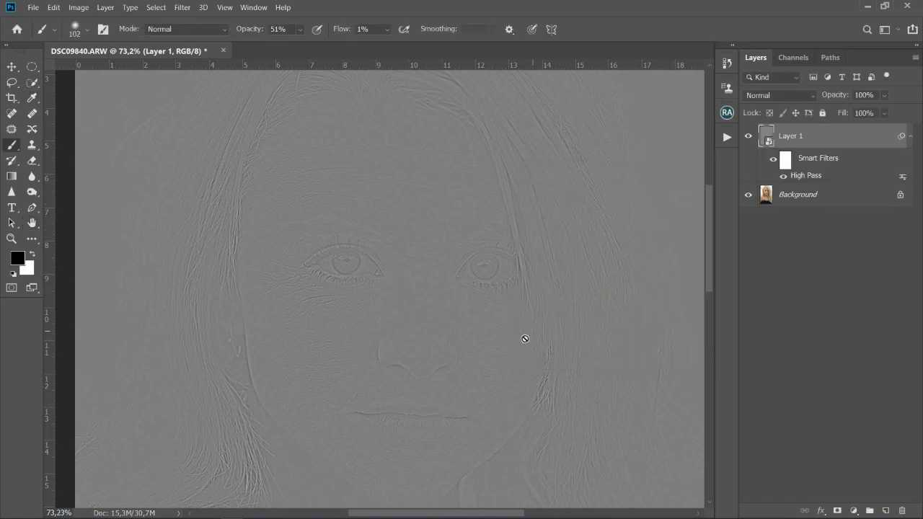
Set the High Pass layer's blend mode to Overlay and compare the portrait with and without that layer.
left_click(785, 96)
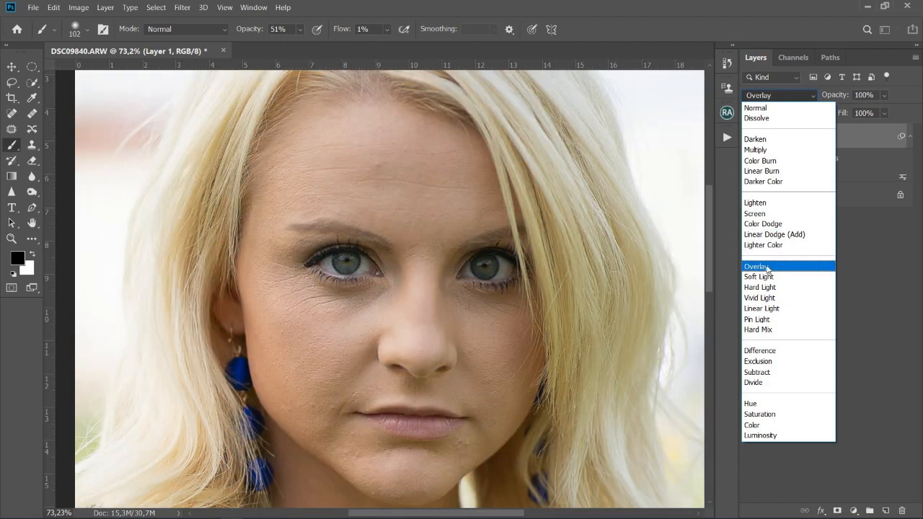
left_click(767, 267)
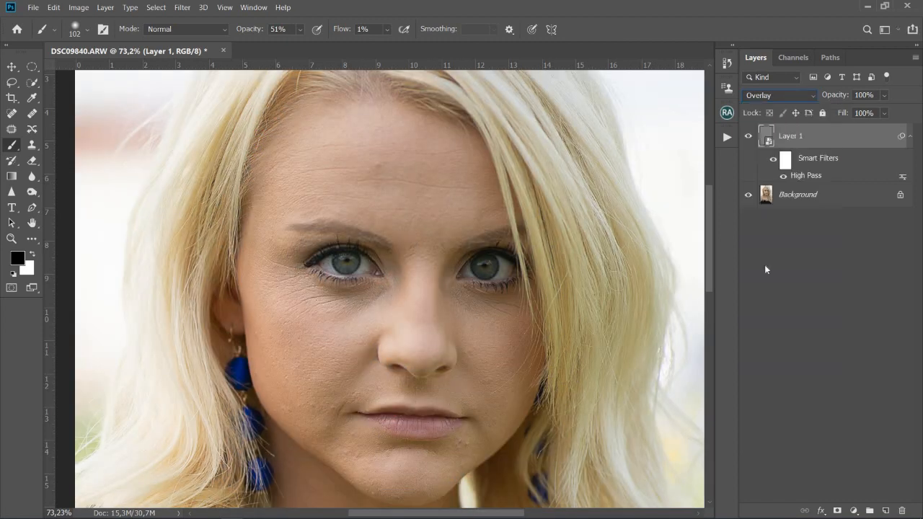
left_click(750, 137)
left_click(749, 137)
Configure the Eyedropper with an 11 by 11 Average sample size, sampling from Current & Below.
left_click(12, 70)
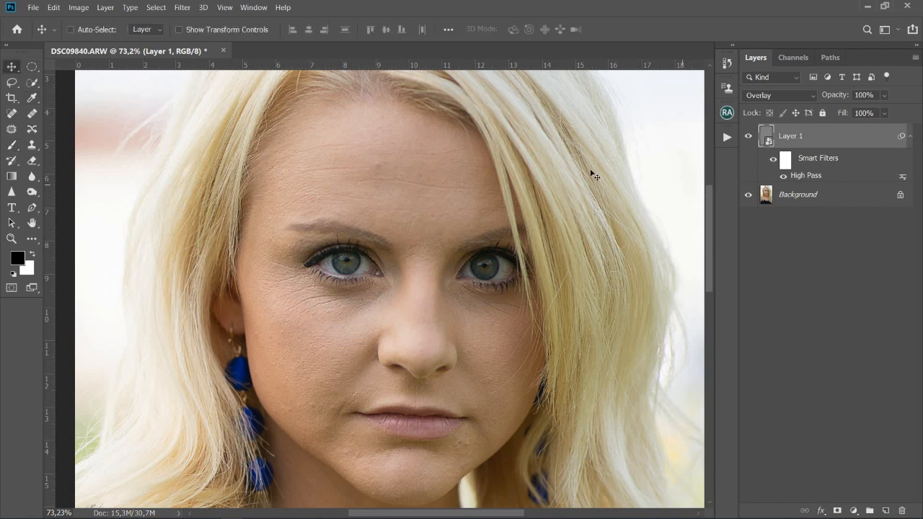
left_click(33, 98)
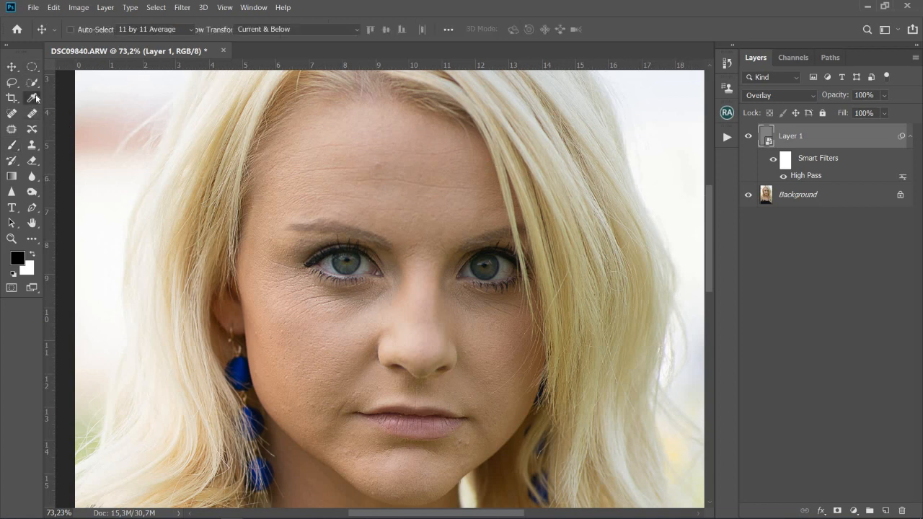
left_click(147, 30)
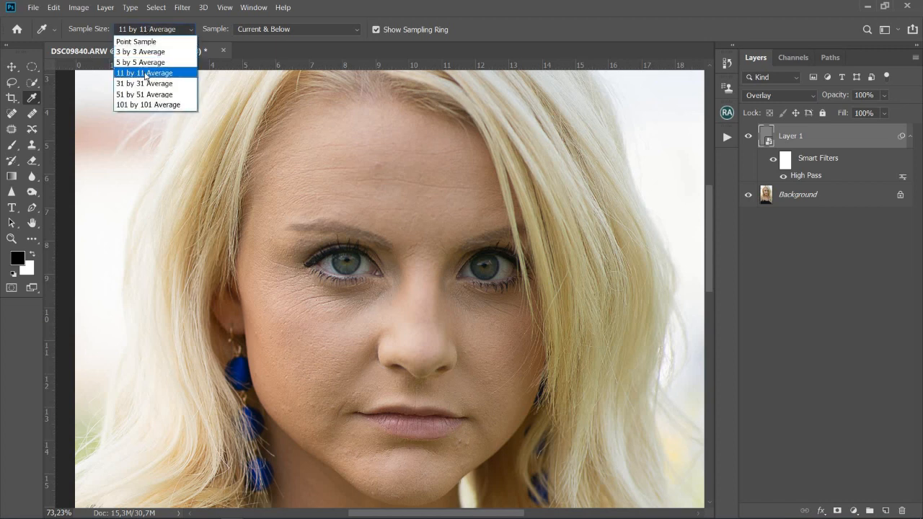
left_click(147, 71)
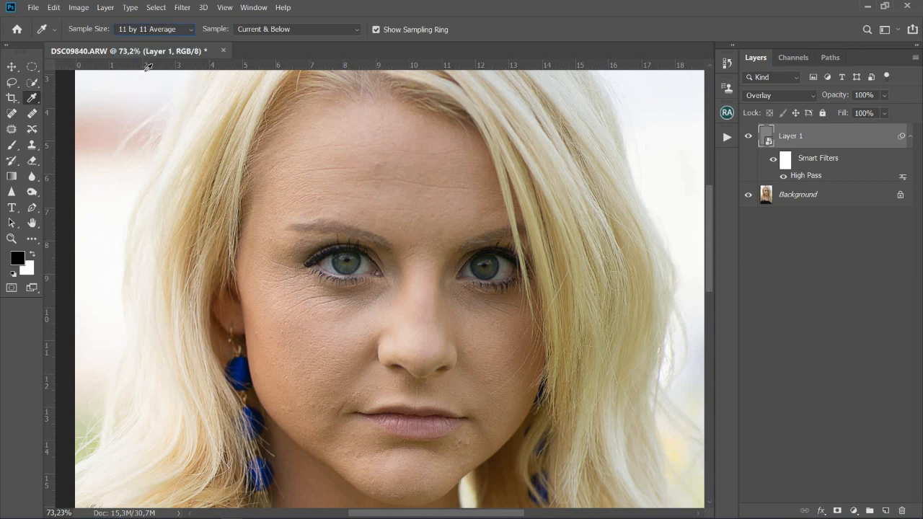
left_click(283, 31)
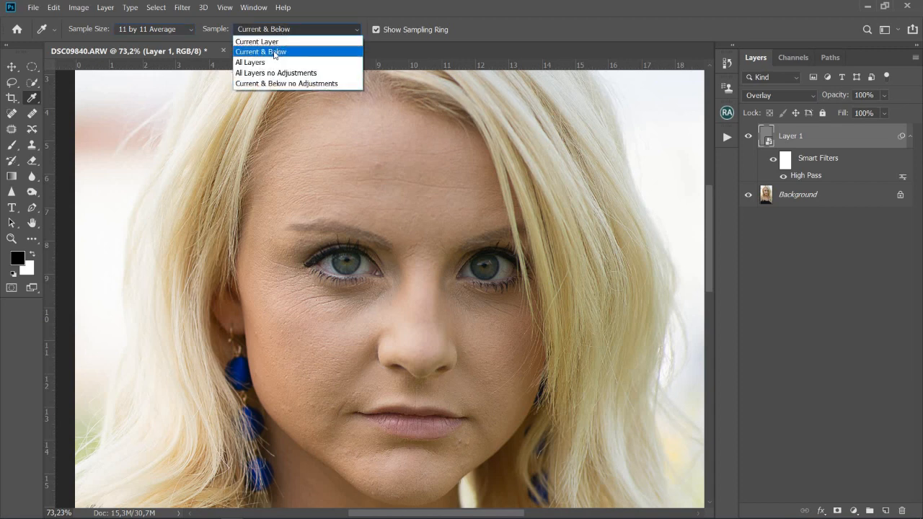
left_click(278, 53)
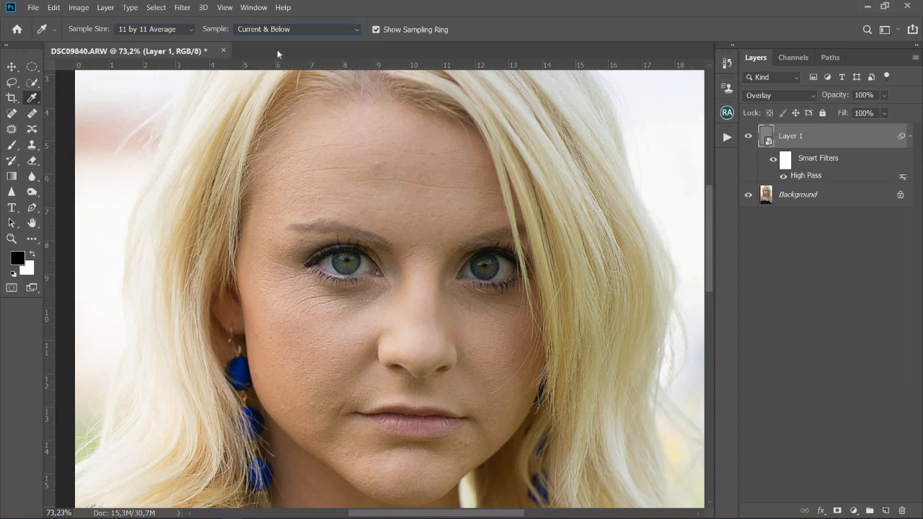
Add a new empty layer directly above the Background and clip the High Pass layer to it.
left_click(847, 197)
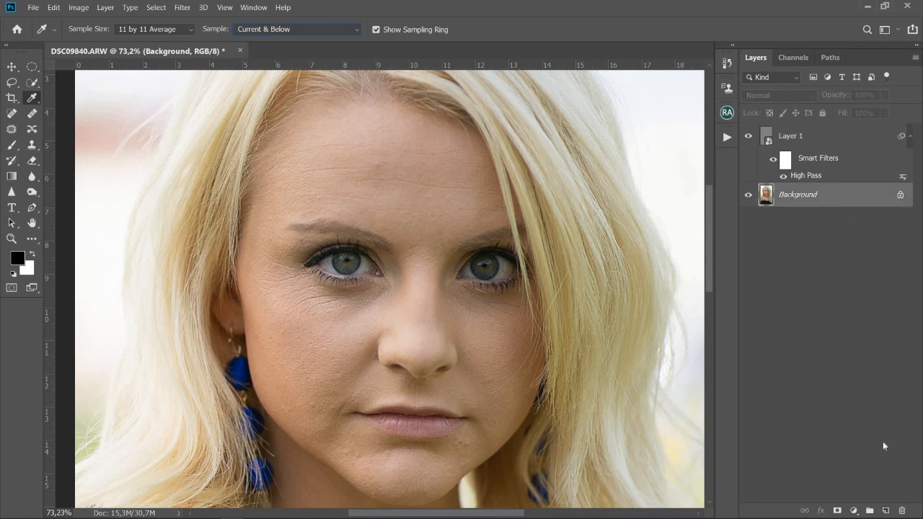
left_click(887, 511)
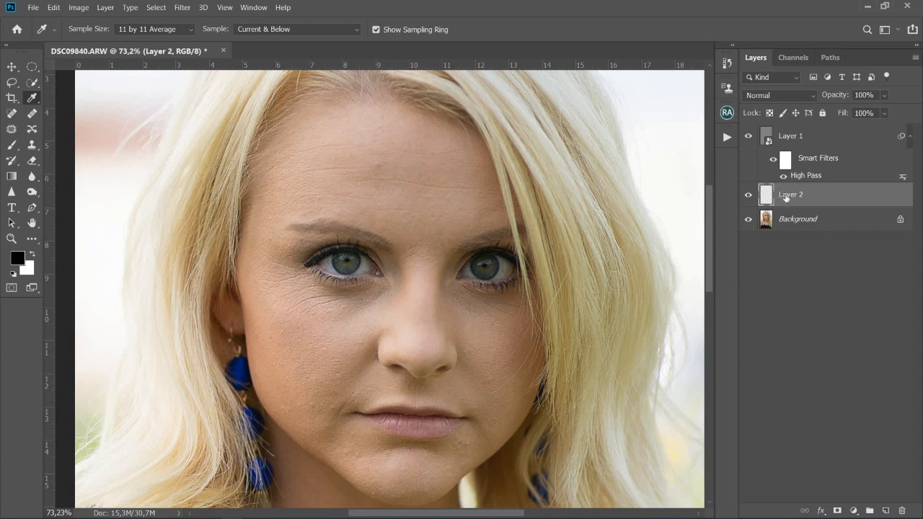
left_click_drag(801, 190, 804, 178)
left_click(804, 181, "alt")
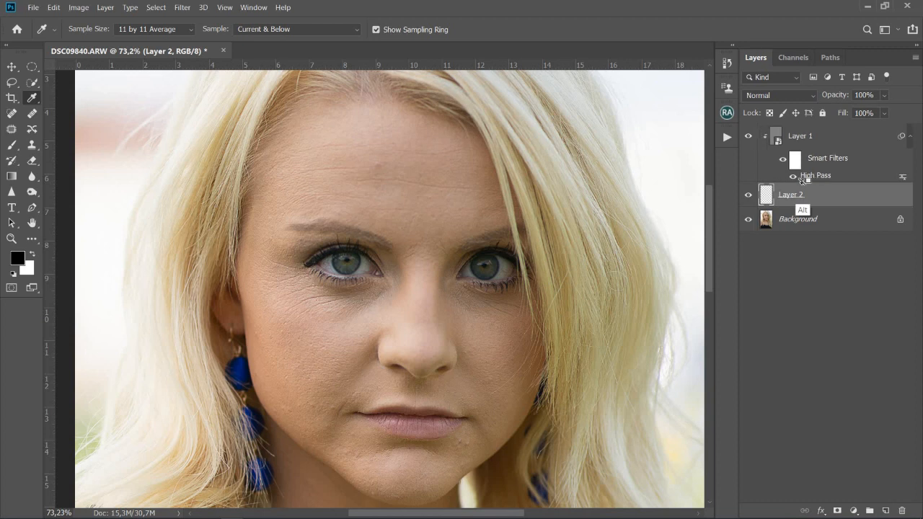
Set the Brush opacity to 50% and paint sampled skin tones on Layer 2 over the dark area under the unobstructed eye.
left_click(12, 145)
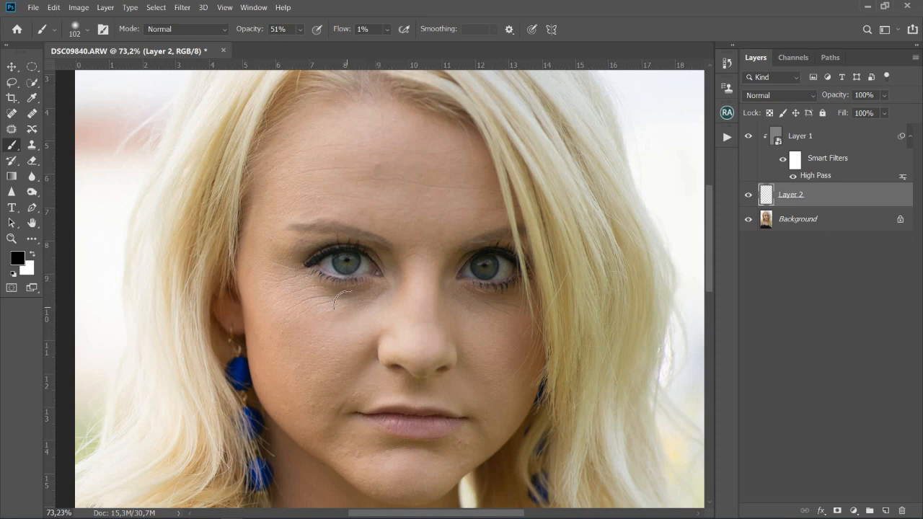
key("z")
left_click_drag(360, 306, 388, 325)
key("b")
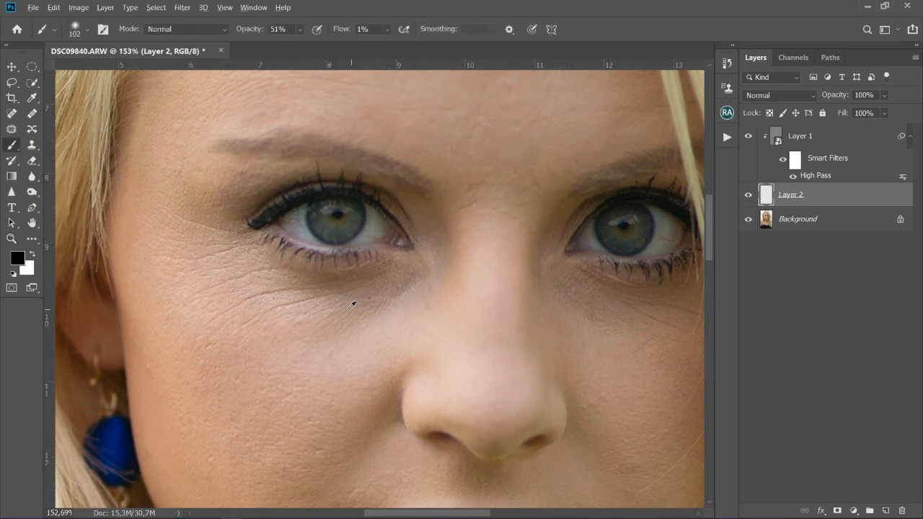
left_click_drag(352, 305, 310, 309)
left_click(341, 31)
left_click(242, 29)
type("50")
left_click(315, 324, "alt")
mouse_move(402, 287)
left_mouse_down()
mouse_move(366, 273)
mouse_move(411, 274)
mouse_move(390, 285)
mouse_move(401, 280)
mouse_move(324, 293)
mouse_move(359, 279)
mouse_move(290, 270)
mouse_move(359, 276)
mouse_move(271, 278)
mouse_move(359, 276)
mouse_move(279, 303)
mouse_move(356, 297)
mouse_move(300, 311)
mouse_move(379, 291)
mouse_move(291, 296)
mouse_move(234, 261)
mouse_move(284, 278)
mouse_move(220, 274)
mouse_move(231, 285)
mouse_move(315, 285)
mouse_move(258, 256)
mouse_move(314, 277)
mouse_move(376, 279)
mouse_move(221, 263)
mouse_move(241, 278)
mouse_move(356, 280)
mouse_move(352, 288)
mouse_move(255, 272)
mouse_move(308, 286)
mouse_move(282, 288)
mouse_move(414, 287)
mouse_move(324, 317)
mouse_move(410, 283)
mouse_move(329, 303)
left_mouse_up()
left_click(279, 298, "alt")
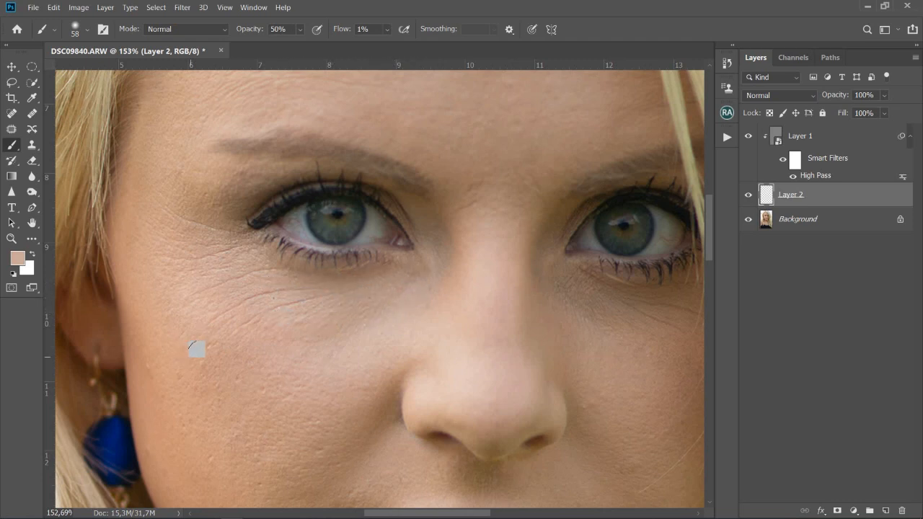
Compare the under-eye retouching with and without Layer 2, both close up and on the whole face.
left_click(749, 195)
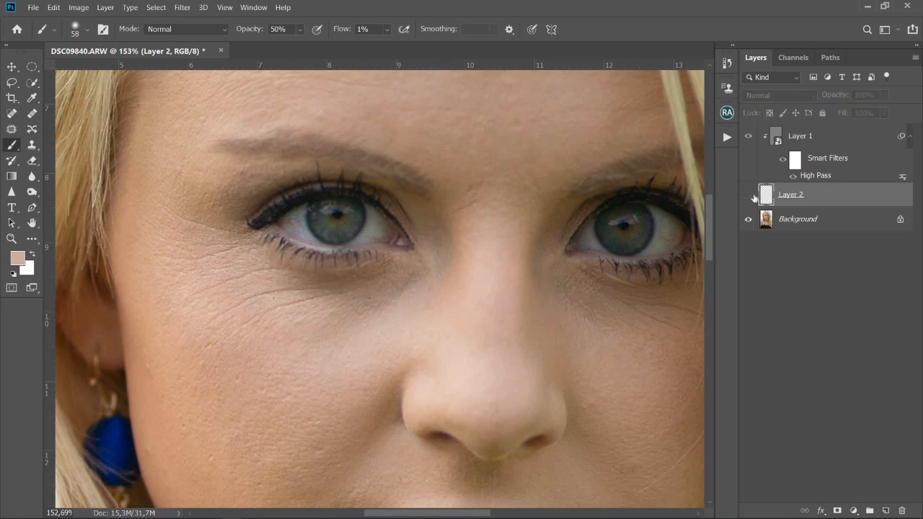
left_click(750, 196)
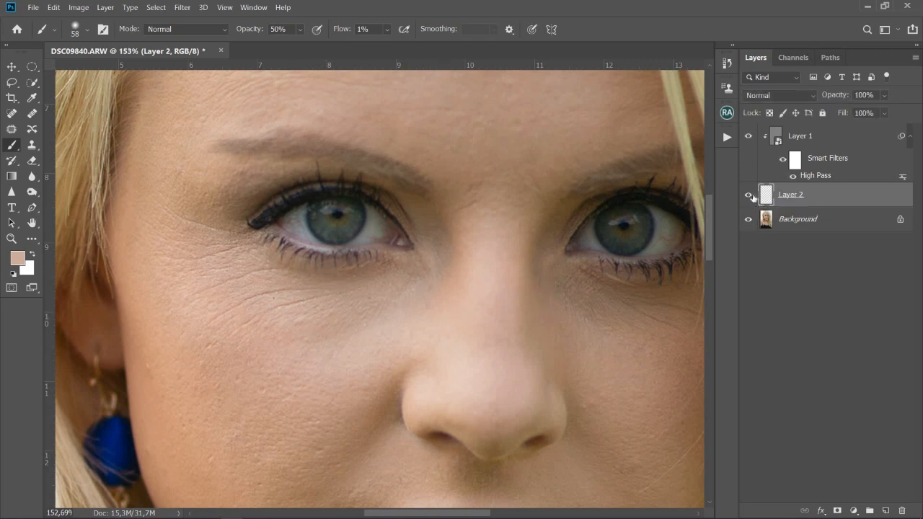
left_click(750, 198)
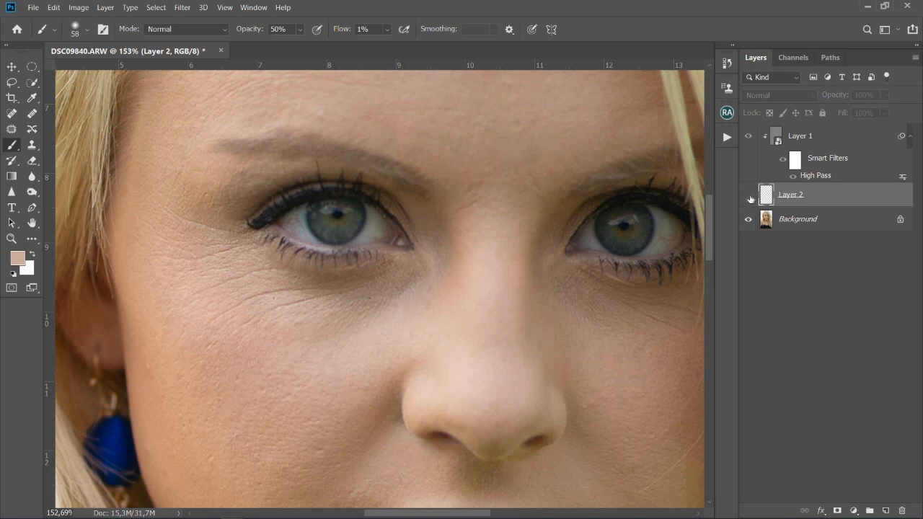
left_click(750, 197)
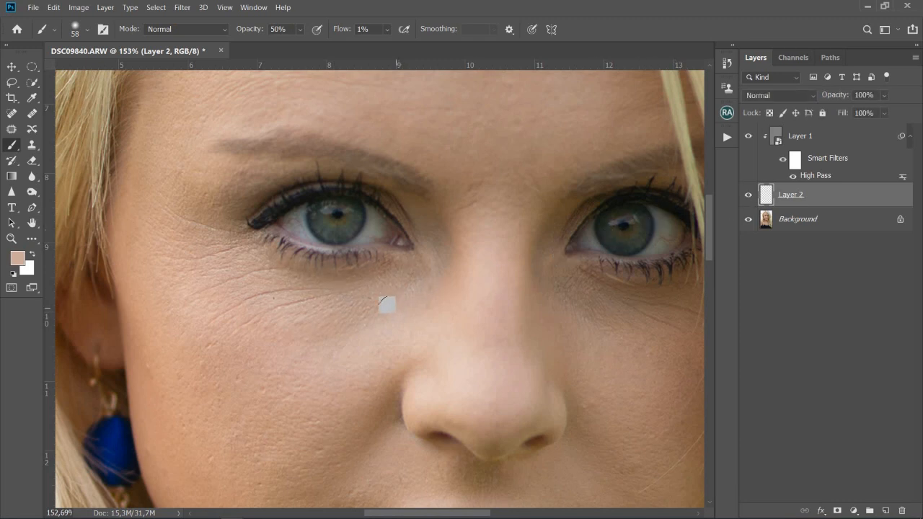
key("z")
left_click_drag(390, 328, 366, 309)
key("b")
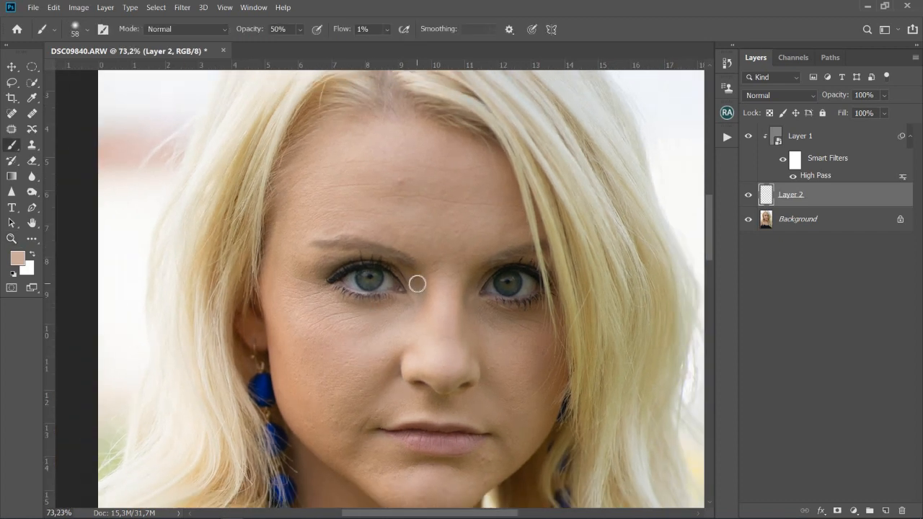
left_click(748, 196)
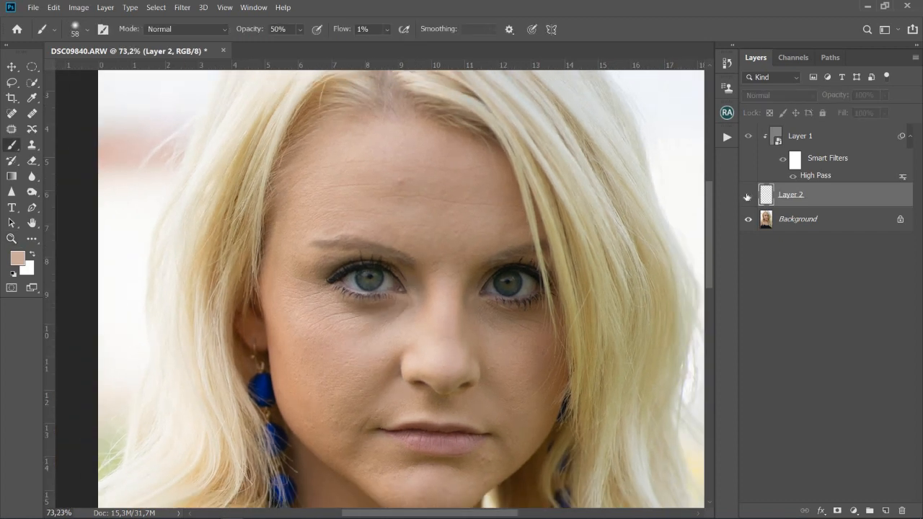
left_click(748, 197)
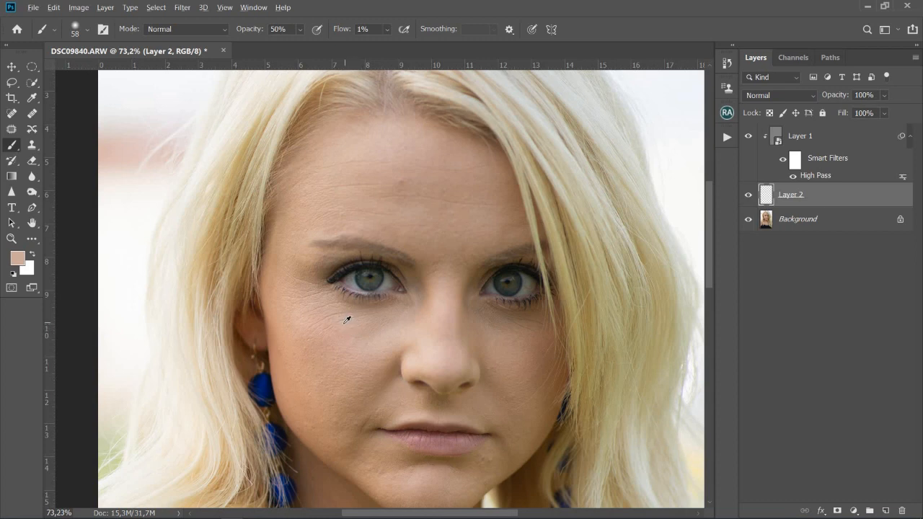
Paint sampled skin tones on Layer 2 over the cheek below the retouched eye and along the nose.
left_click(346, 323, "alt")
mouse_move(351, 328)
left_mouse_down()
mouse_move(411, 316)
mouse_move(317, 342)
mouse_move(405, 310)
mouse_move(336, 321)
mouse_move(308, 310)
mouse_move(350, 323)
left_mouse_up()
mouse_move(383, 350)
left_mouse_down()
mouse_move(394, 337)
mouse_move(376, 332)
left_mouse_up()
left_click(448, 298, "alt")
mouse_move(444, 314)
left_mouse_down()
mouse_move(443, 351)
mouse_move(442, 265)
mouse_move(442, 351)
left_mouse_up()
Even out the outer cheek and temple beside the retouched eye with locally sampled skin tones.
left_click(301, 325, "alt")
mouse_move(302, 328)
left_mouse_down()
mouse_move(302, 339)
mouse_move(303, 319)
mouse_move(313, 327)
mouse_move(297, 334)
mouse_move(282, 296)
mouse_move(288, 331)
mouse_move(313, 329)
mouse_move(306, 328)
left_mouse_up()
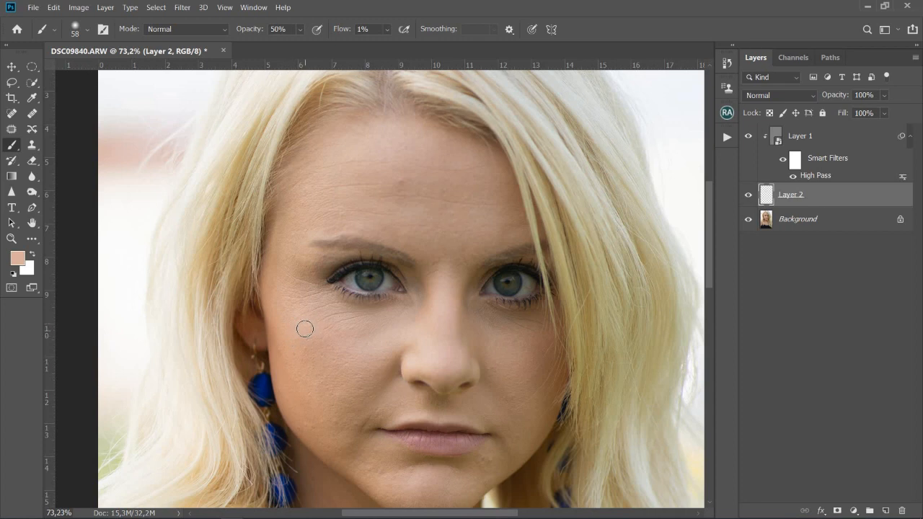
mouse_move(284, 230)
left_mouse_down()
mouse_move(276, 282)
mouse_move(288, 229)
left_mouse_up()
left_click(281, 263, "alt")
left_click_drag(465, 360, 428, 365)
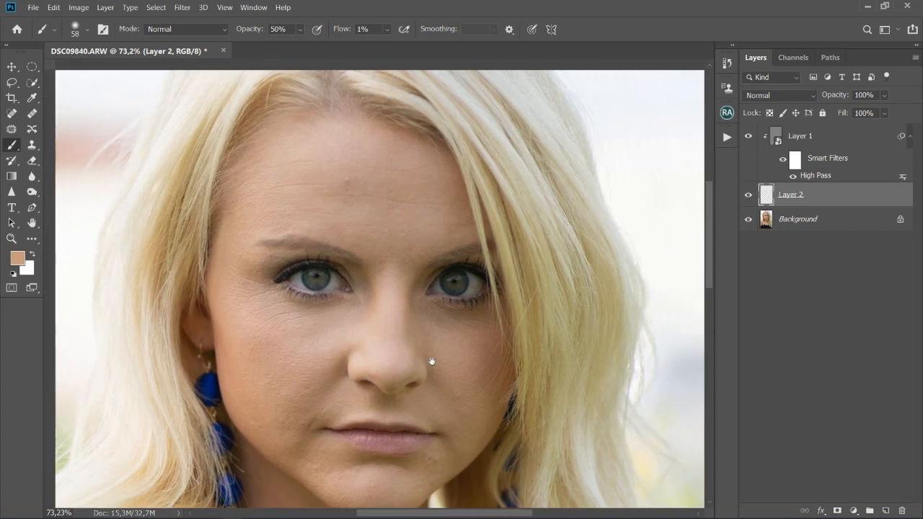
key("x")
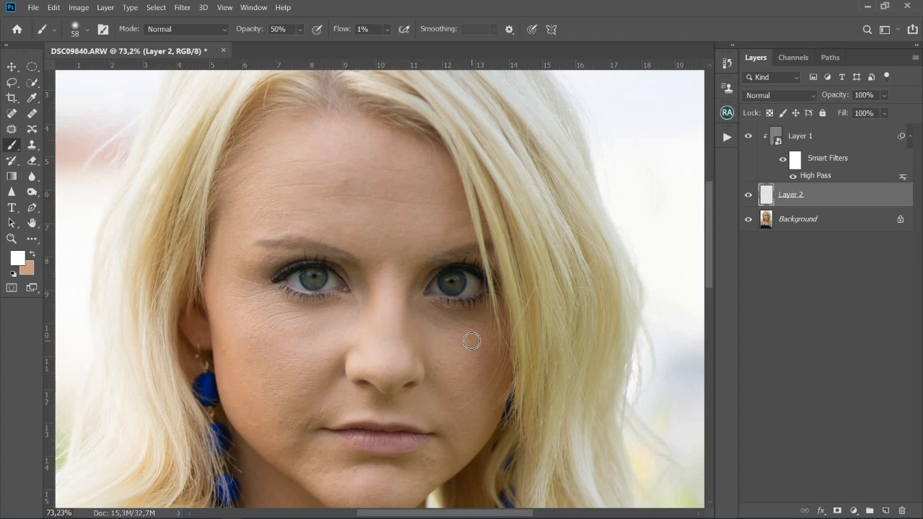
key("x")
key("z")
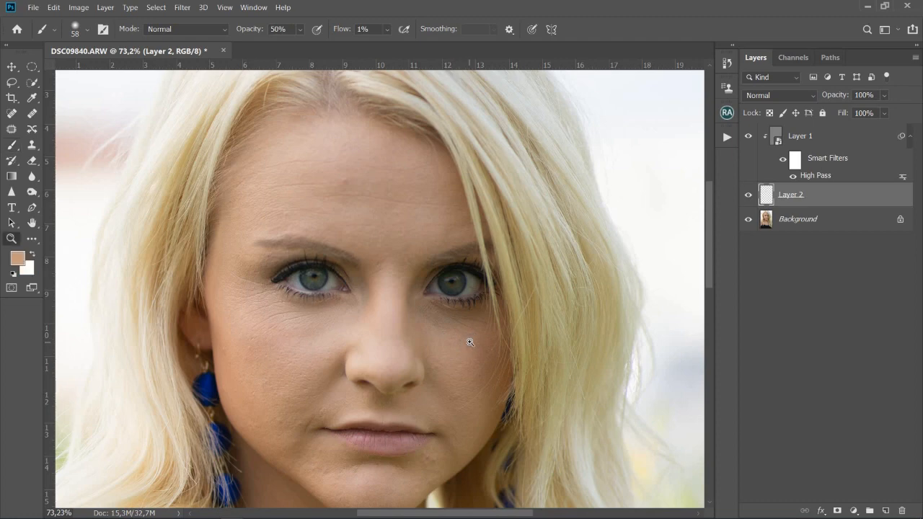
Paint sampled skin tones on Layer 2 under the eye partly covered by hair and along that side of the nose.
mouse_move(455, 326)
left_mouse_down()
mouse_move(479, 354)
mouse_move(462, 344)
left_mouse_up()
key("b")
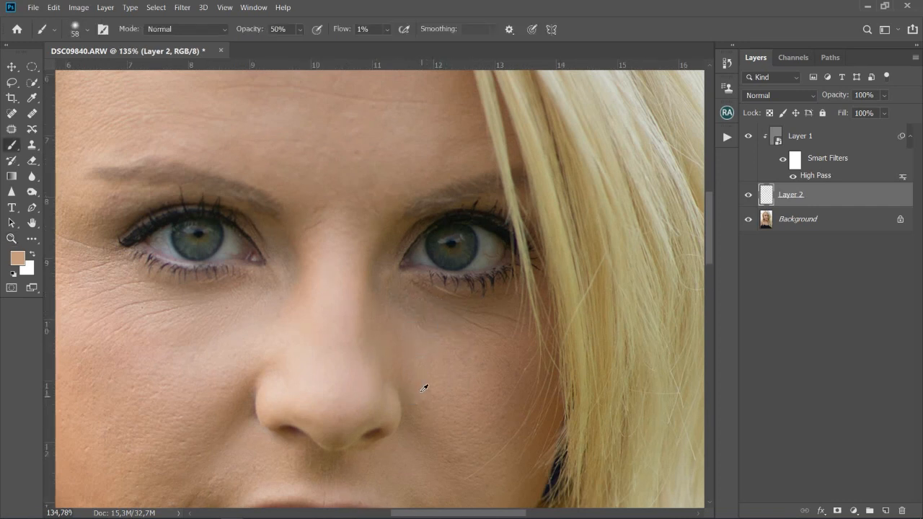
left_click(418, 333, "alt")
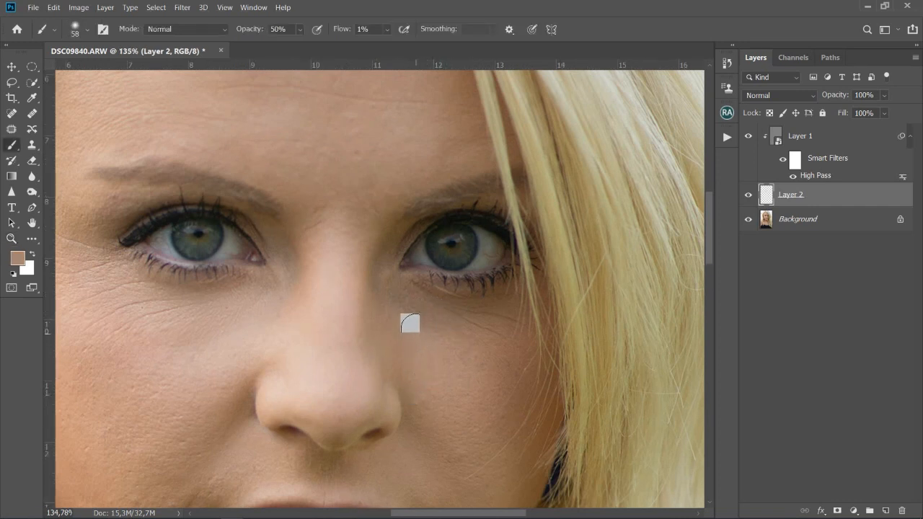
mouse_move(402, 304)
left_mouse_down()
mouse_move(466, 317)
mouse_move(399, 296)
mouse_move(400, 305)
mouse_move(476, 318)
mouse_move(407, 298)
mouse_move(419, 313)
mouse_move(482, 320)
mouse_move(470, 323)
mouse_move(470, 336)
mouse_move(432, 310)
mouse_move(495, 319)
mouse_move(450, 316)
mouse_move(481, 352)
left_mouse_up()
left_click(467, 339, "alt")
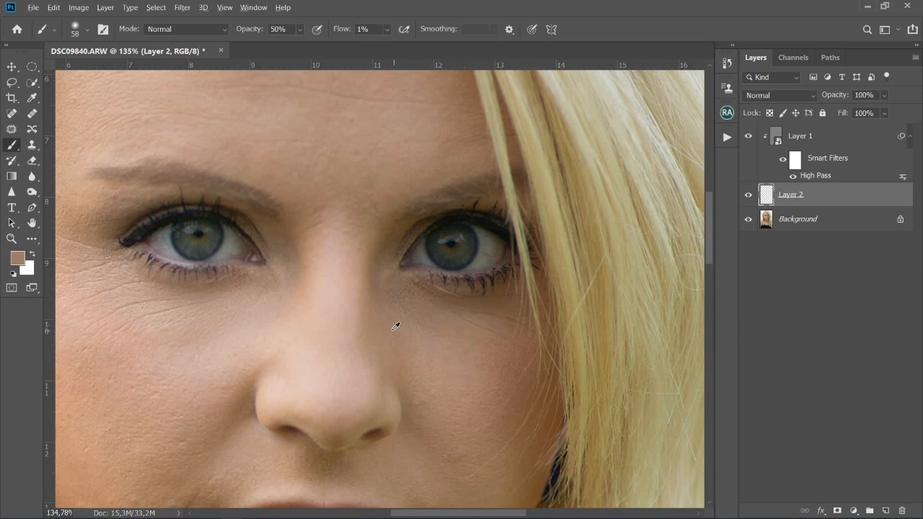
left_click(386, 268, "alt")
Compare the retouching under the hair-covered eye with and without Layer 2, both close up and on the whole face.
left_click(748, 196)
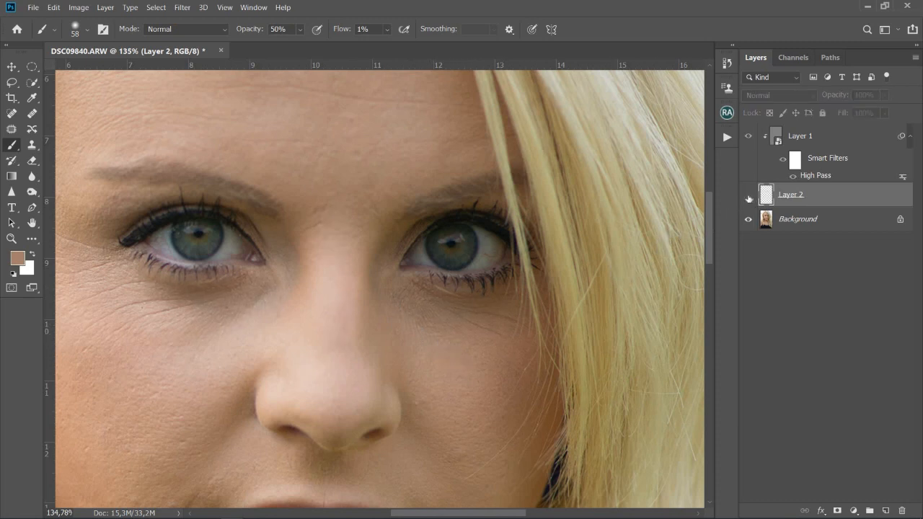
left_click(748, 196)
left_click(748, 195)
left_click(748, 195)
key("z")
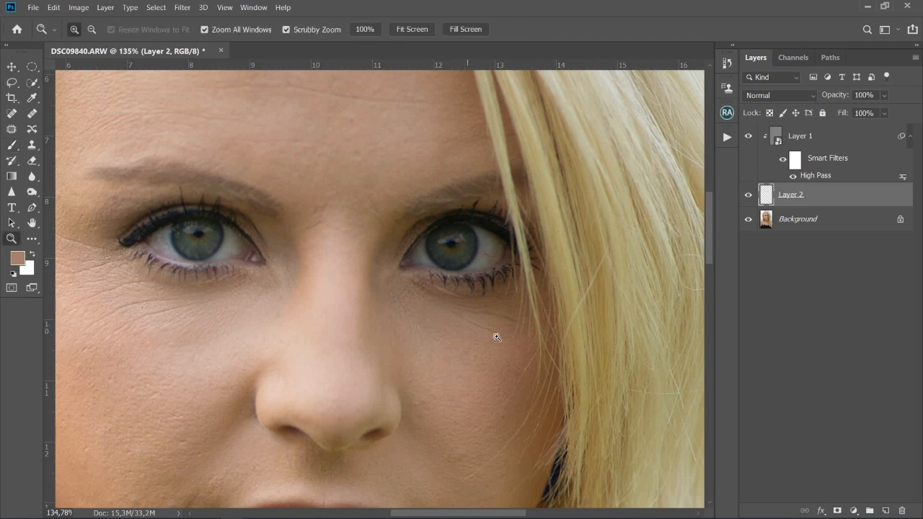
mouse_move(497, 337)
left_mouse_down()
mouse_move(480, 325)
mouse_move(355, 313)
mouse_move(373, 310)
left_mouse_up()
key("b")
left_click(750, 198)
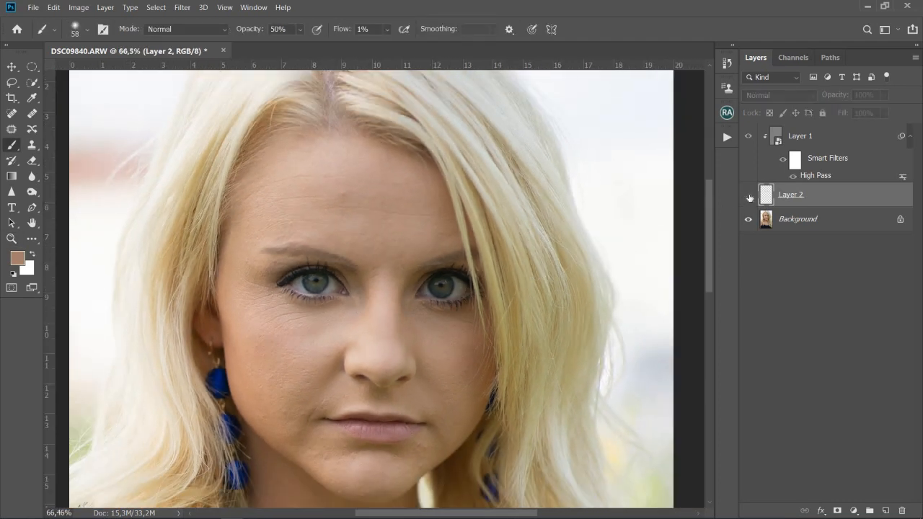
left_click(750, 198)
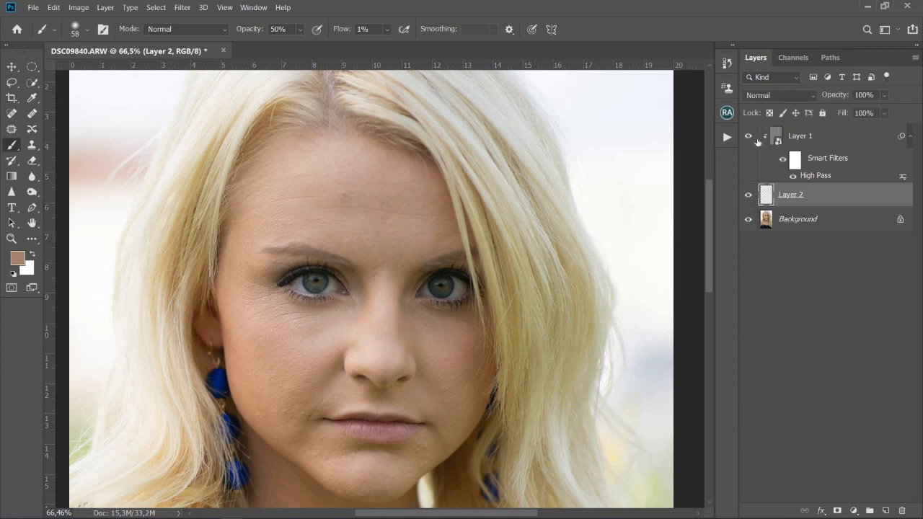
Examine what the High Pass Layer 1 contributes on the whole face and close up around the unobstructed eye.
left_click(748, 137)
left_click(748, 137)
key("z")
mouse_move(398, 319)
left_mouse_down()
mouse_move(392, 324)
mouse_move(421, 329)
left_mouse_up()
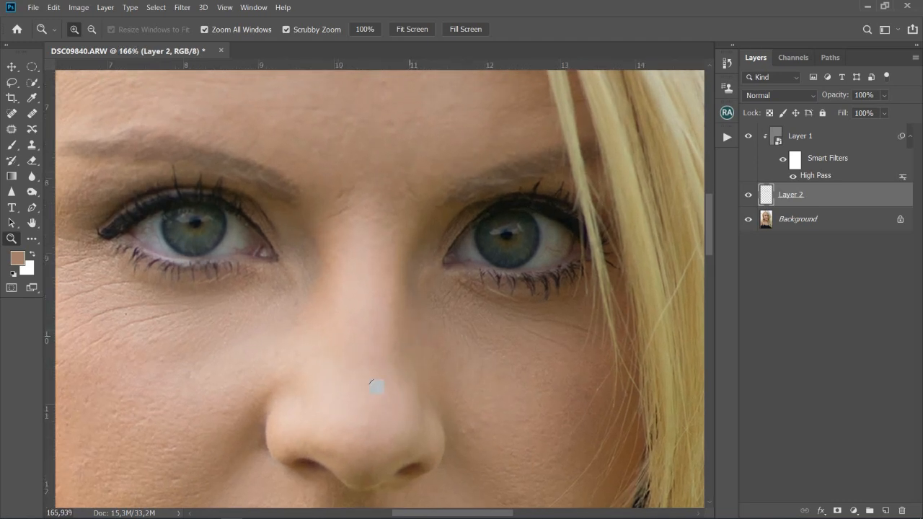
key("b")
left_click_drag(242, 329, 416, 330)
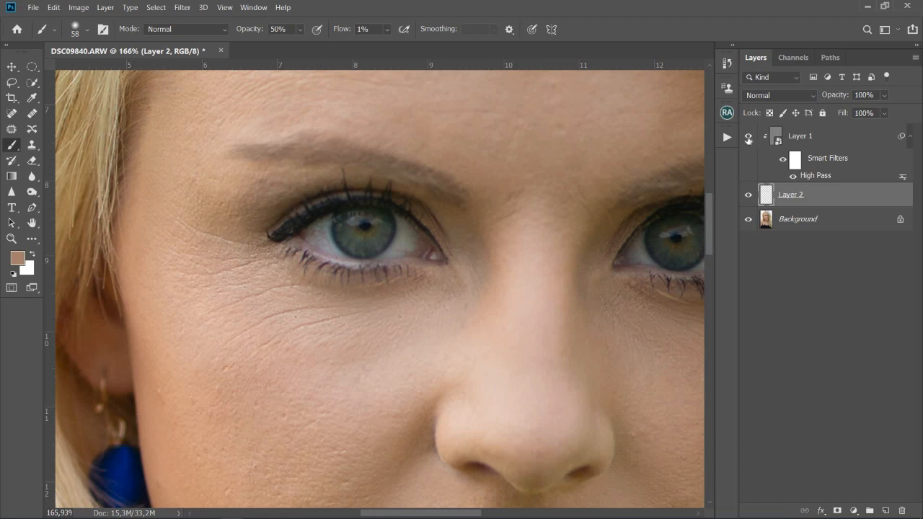
left_click(748, 137)
left_click(749, 137)
left_click(748, 138)
left_click(750, 138)
Compare the skin texture beside the nose and under the hair-covered eye with and without Layer 1.
left_click_drag(480, 299, 320, 303)
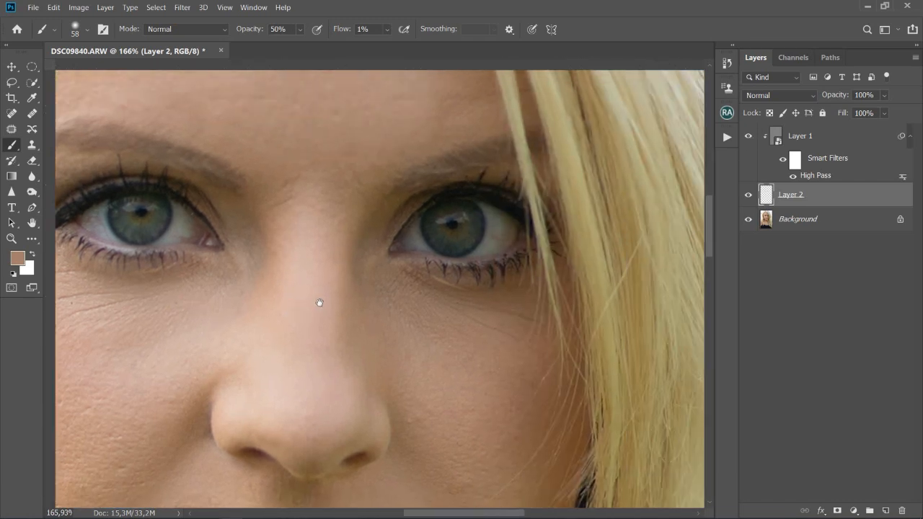
key("ctrl+r")
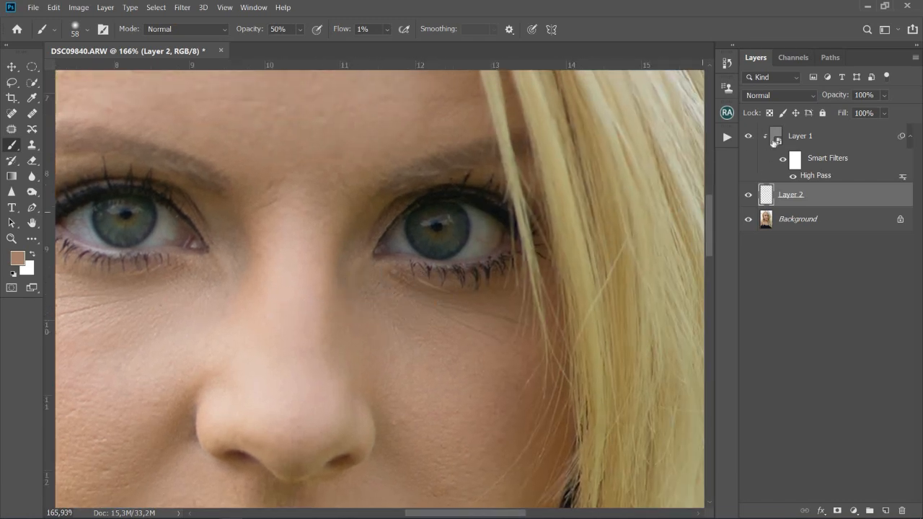
left_click(749, 136)
left_click(750, 136)
left_click(750, 137)
left_click(750, 137)
Enlarge the Brush to 145 px and paint sampled skin tones on Layer 2 over the blemish and uneven tones in the mid-forehead.
key("z")
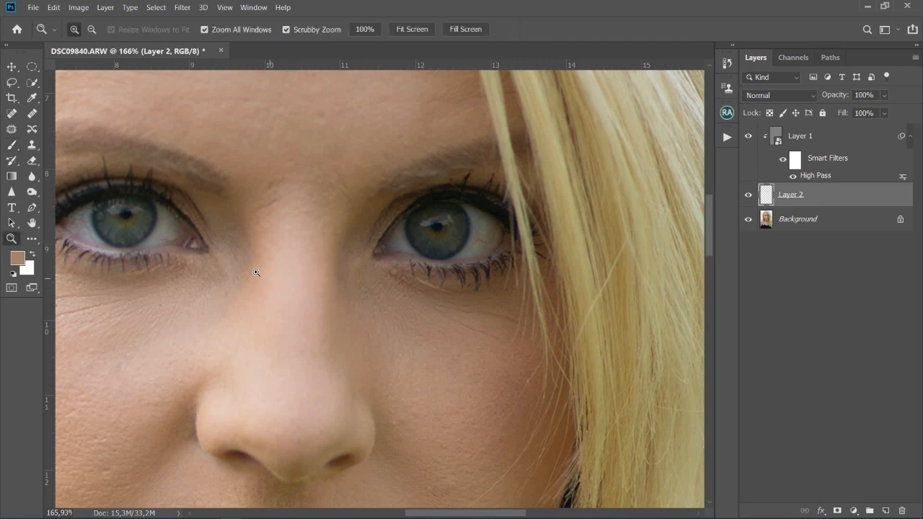
left_click(268, 276, "alt")
left_click(423, 288, "alt")
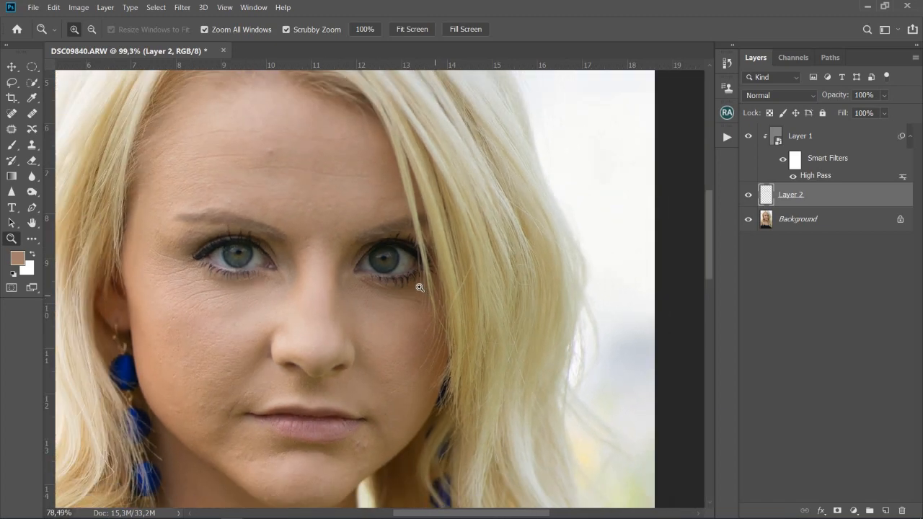
key("b")
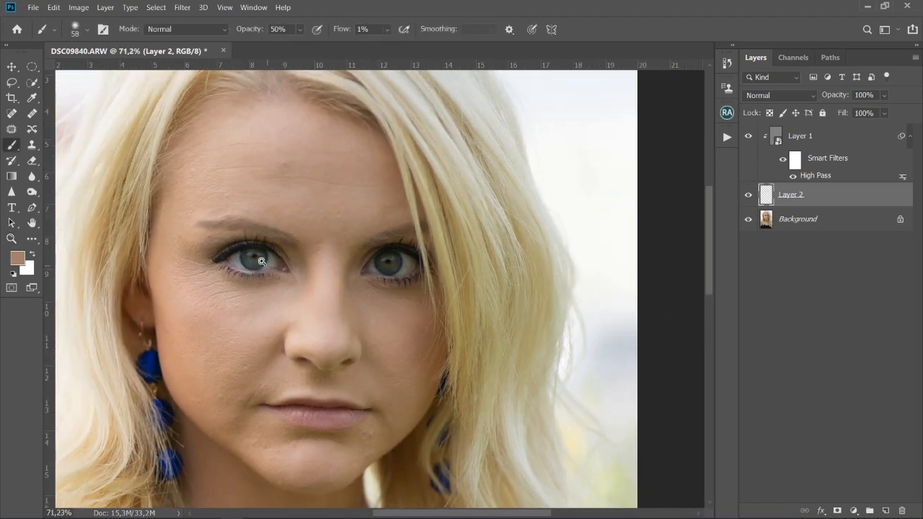
key("z")
left_click(275, 269)
key("b")
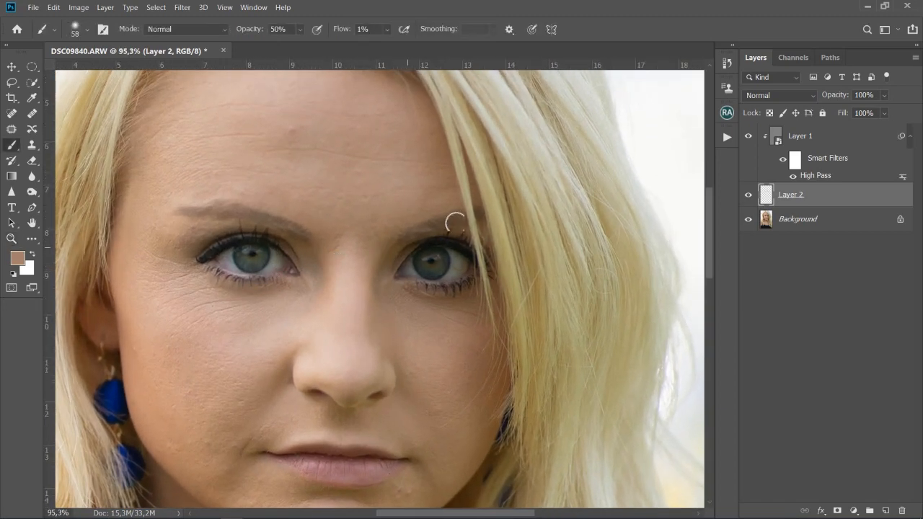
left_click_drag(349, 212, 387, 285)
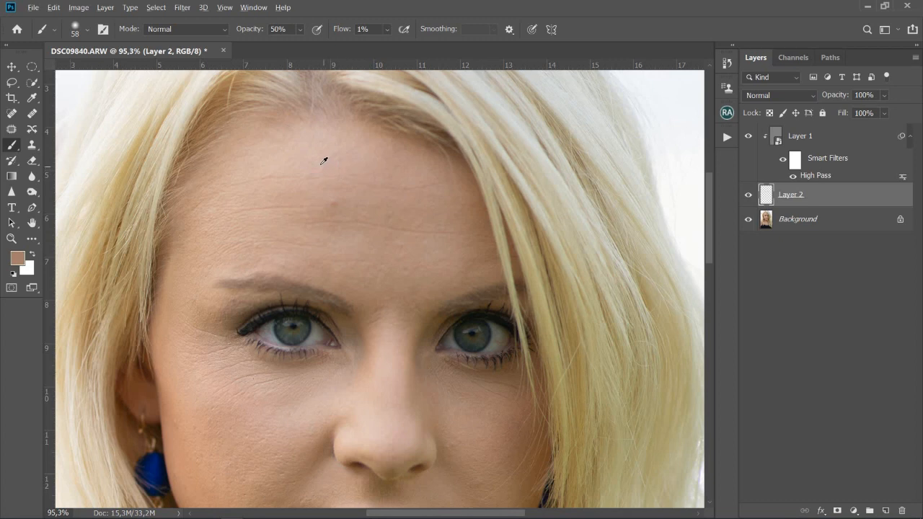
left_click(318, 148, "alt")
left_click_drag(315, 181, 339, 175)
left_click(227, 224, "alt")
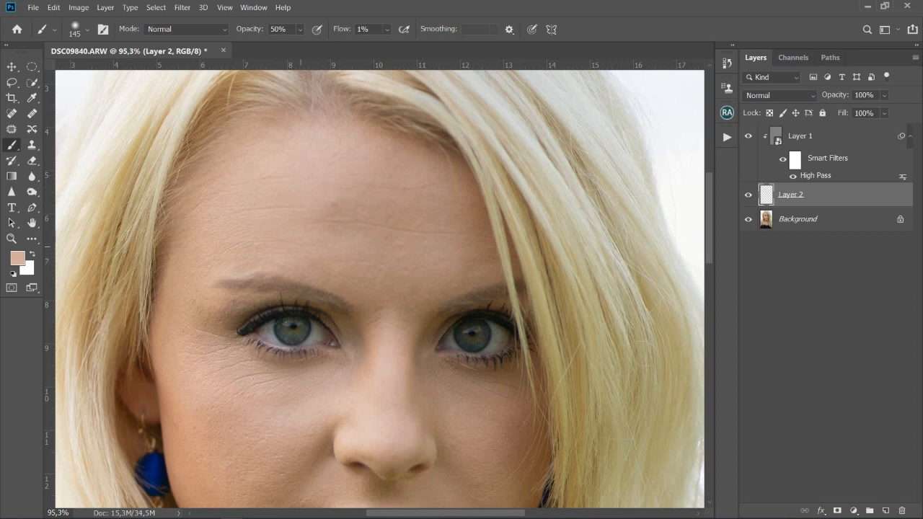
Even out the hair-side forehead, the skin above that eyebrow and the nose bridge with locally sampled tones.
left_click(397, 185, "alt")
left_click(450, 286, "alt")
left_click(399, 322, "alt")
Compare the forehead retouching with and without Layer 2.
left_click(750, 197)
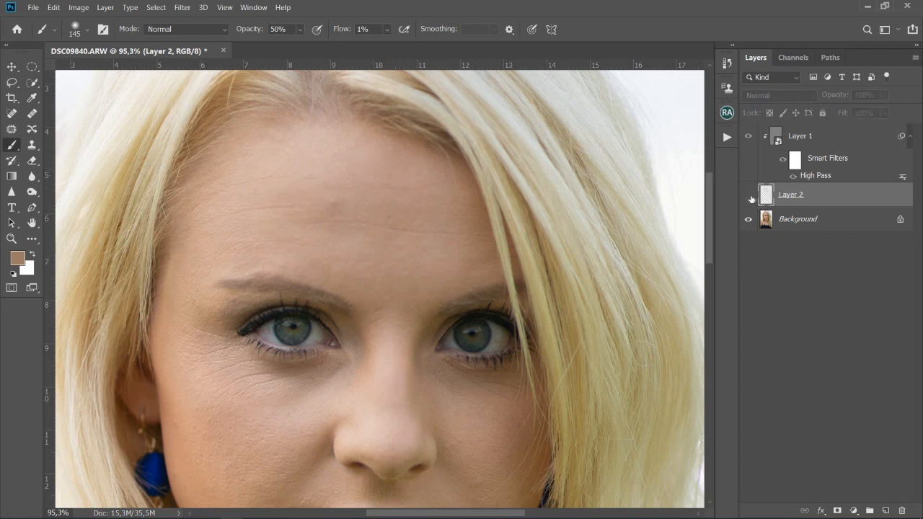
left_click(749, 198)
left_click(748, 199)
left_click(747, 200)
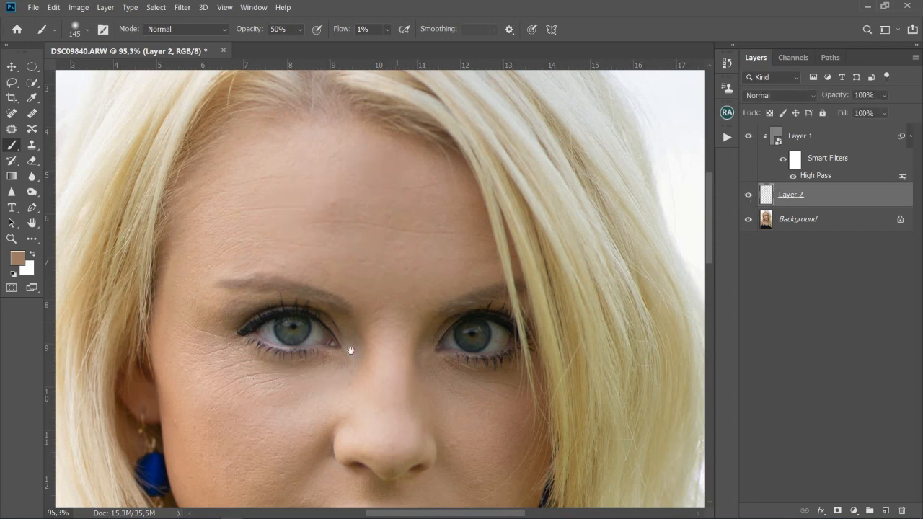
Paint sampled skin tones on Layer 2 over the cheek and jaw on the fully visible earring side of the face.
left_click_drag(351, 367, 450, 250)
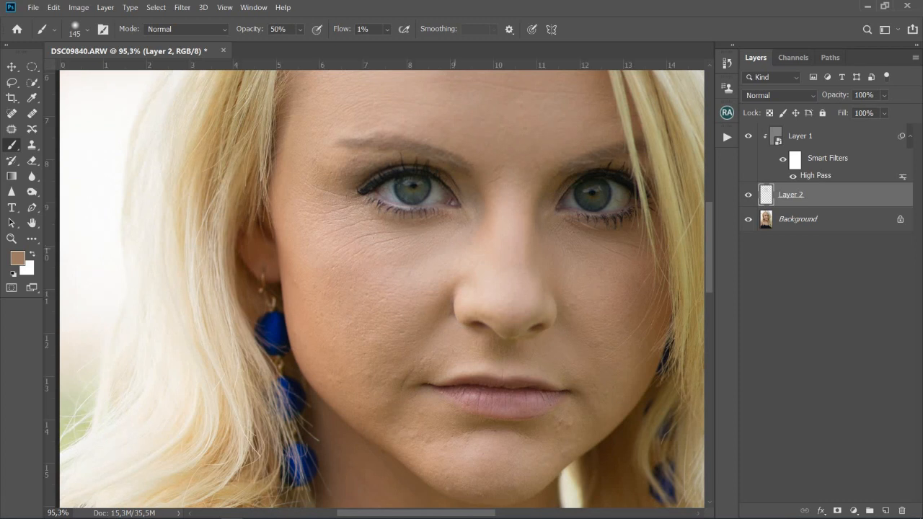
left_click(344, 279, "alt")
left_click(329, 362, "alt")
left_click(397, 380, "alt")
left_click(427, 307, "alt")
Reduce the Brush to 68 px and even out the chin and the hair-side lower cheek beside the mouth with sampled tones.
left_click_drag(498, 467, 472, 361)
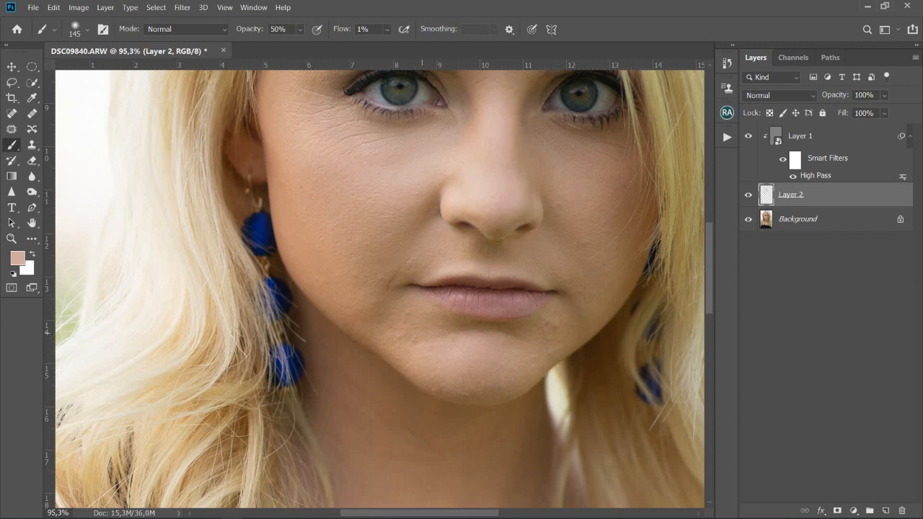
left_click(528, 360, "alt")
left_click(603, 281, "alt")
left_click_drag(603, 281, 580, 280)
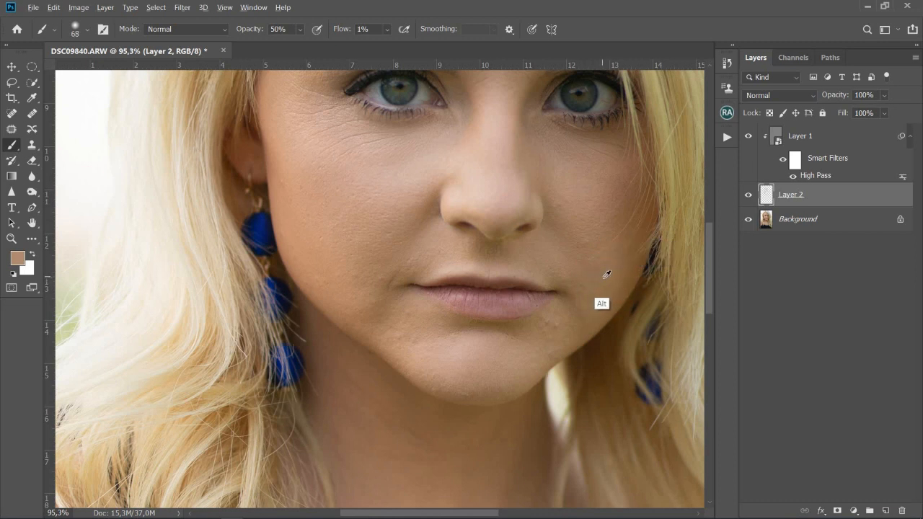
left_click(604, 275, "alt")
mouse_move(624, 278)
left_mouse_down()
mouse_move(577, 294)
mouse_move(578, 316)
mouse_move(590, 314)
mouse_move(603, 276)
left_mouse_up()
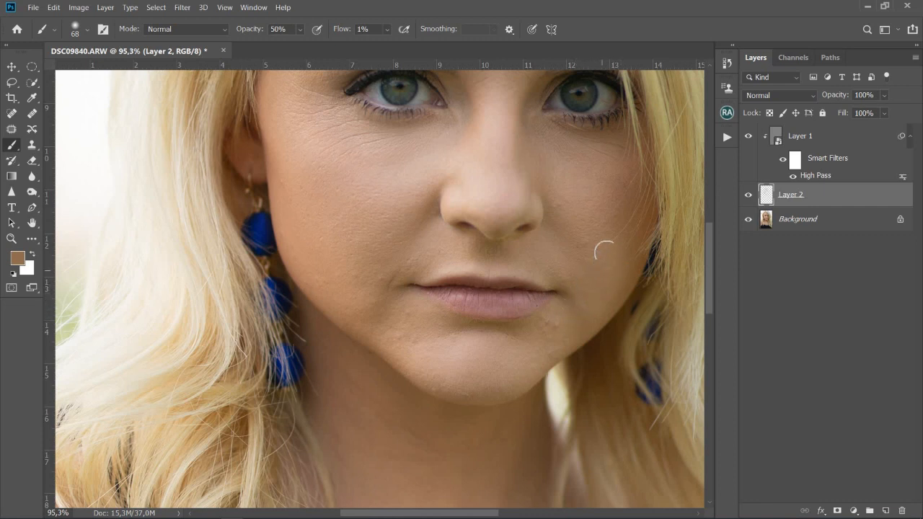
Paint locally sampled skin tones over the hair-side cheek beside the nose and the skin above the upper lip.
left_click(578, 184, "alt")
mouse_move(580, 189)
left_mouse_down()
mouse_move(570, 191)
mouse_move(603, 213)
mouse_move(585, 191)
mouse_move(568, 193)
mouse_move(571, 220)
mouse_move(612, 203)
mouse_move(610, 176)
mouse_move(626, 200)
mouse_move(617, 182)
mouse_move(599, 210)
left_mouse_up()
left_click(611, 237, "alt")
left_click(449, 248, "alt")
mouse_move(459, 259)
left_mouse_down()
mouse_move(432, 232)
mouse_move(421, 248)
mouse_move(442, 252)
mouse_move(454, 273)
left_mouse_up()
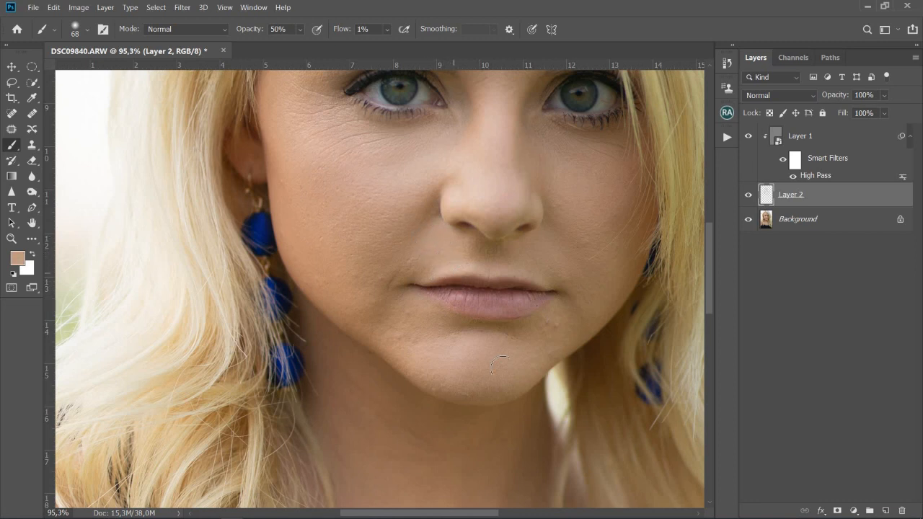
Enlarge the Brush to 146 px and smooth the neck below the chin with locally sampled skin tones on Layer 2.
left_click_drag(493, 378, 496, 211)
key("ctrl+r")
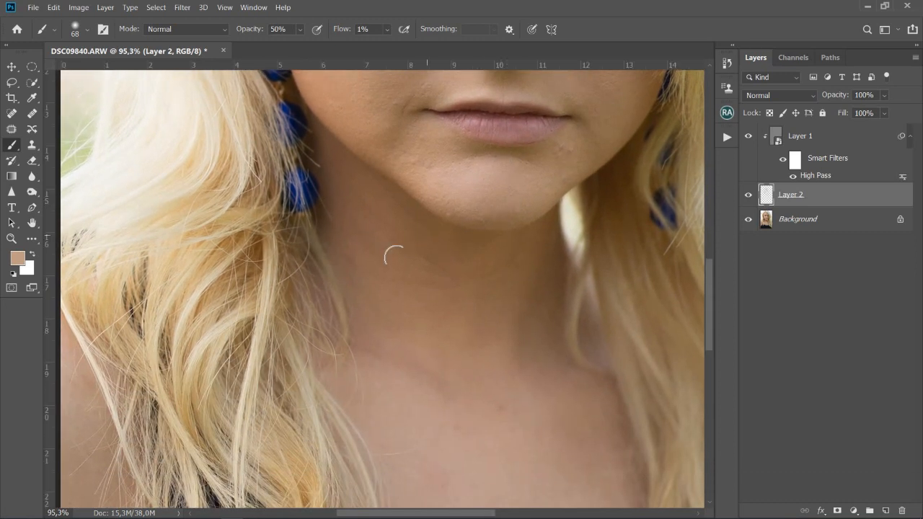
left_click(375, 223, "alt")
right_click(376, 232, "alt")
mouse_move(397, 244)
left_mouse_down()
mouse_move(409, 242)
mouse_move(390, 238)
left_mouse_up()
left_click(476, 266, "alt")
left_click(552, 260, "alt")
Even out the chest above the black top with sampled skin tones, checking the result with and without Layer 2.
left_click_drag(491, 360, 476, 202)
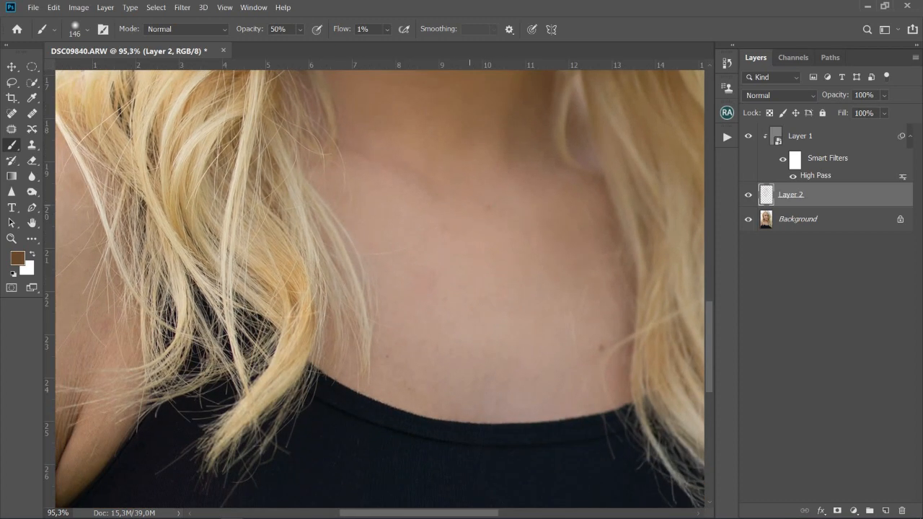
left_click(413, 220, "alt")
left_click(574, 232, "alt")
left_click(545, 398, "alt")
left_click(749, 195)
left_click(748, 197)
left_click(749, 199)
left_click(750, 200)
key("alt")
left_click(484, 272, "alt")
Compare the finished retouch with the original by showing only the Background layer and restoring all layers, with the whole face in view.
key("ctrl+space")
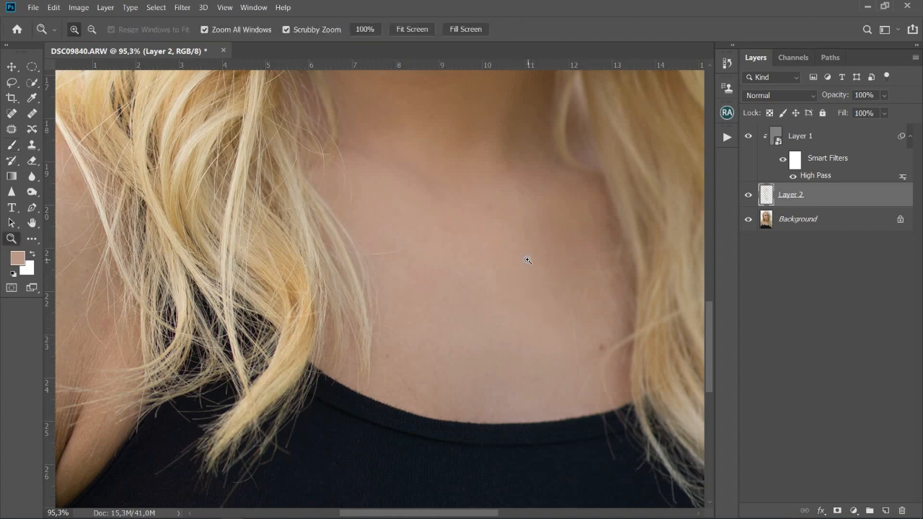
mouse_move(529, 261)
left_mouse_down()
mouse_move(489, 241)
mouse_move(509, 217)
mouse_move(496, 213)
left_mouse_up()
key("ctrl+space")
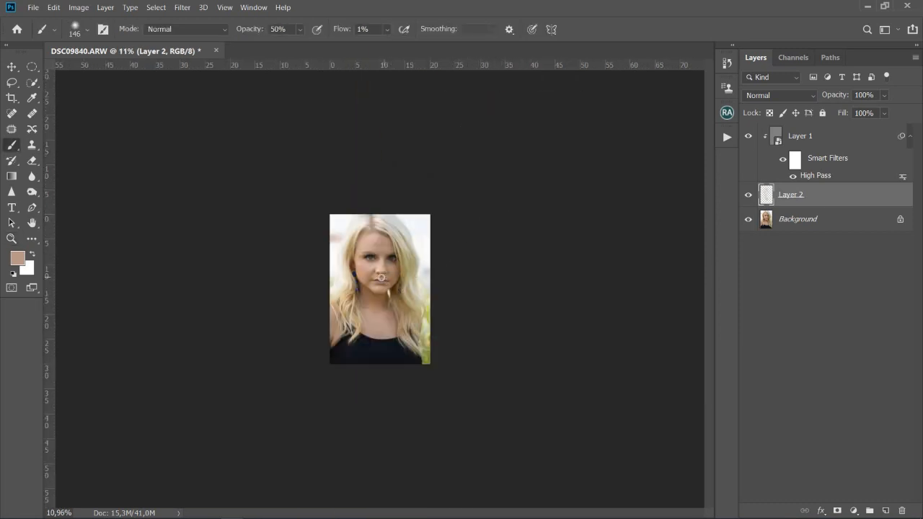
key("ctrl+space")
mouse_move(381, 261)
left_mouse_down()
mouse_move(417, 281)
mouse_move(430, 310)
left_mouse_up()
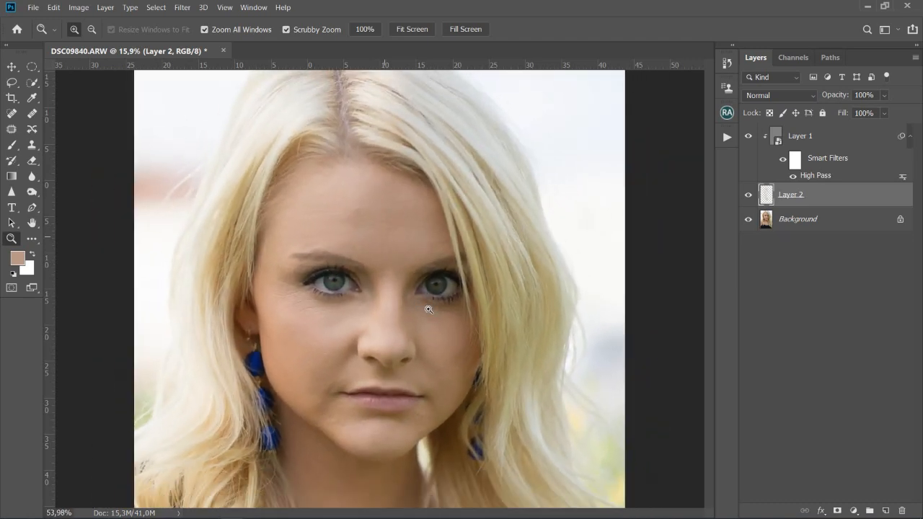
left_click(748, 219, "alt")
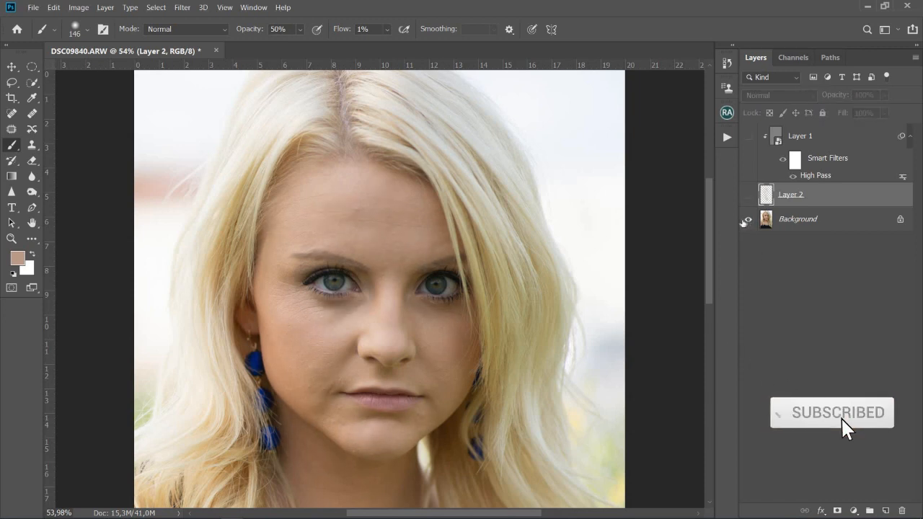
left_click(743, 222, "alt")
left_click(743, 221, "alt")
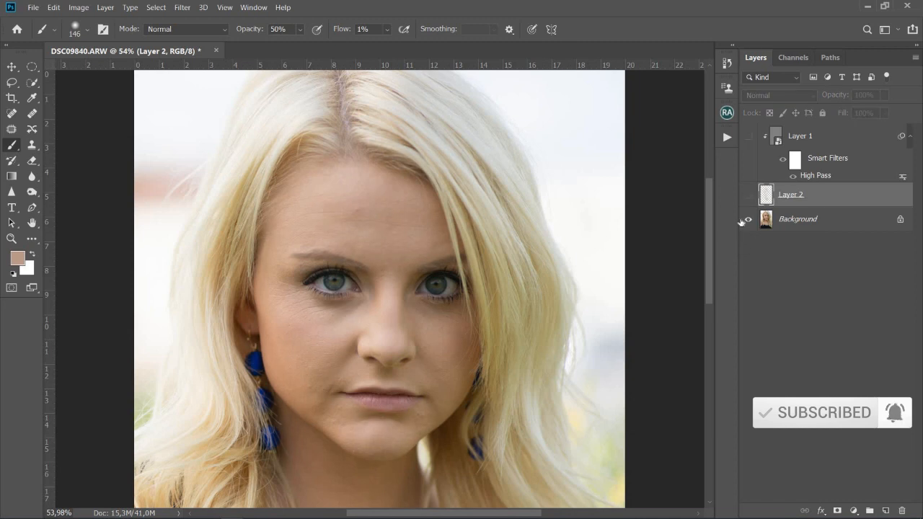
left_click(743, 223, "alt")
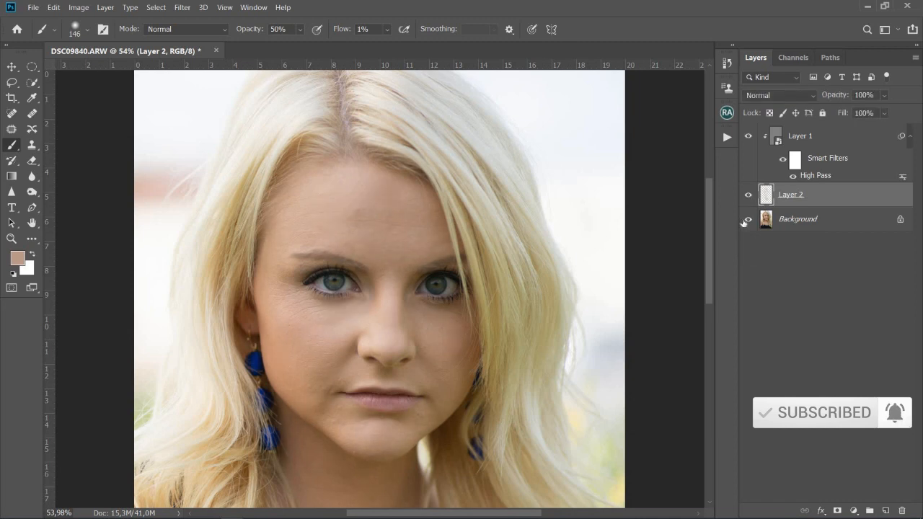
left_click(836, 499)
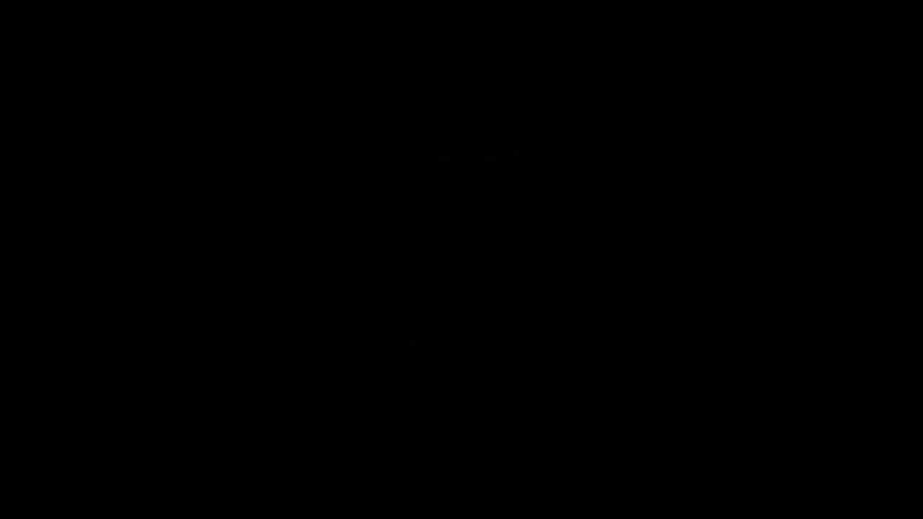